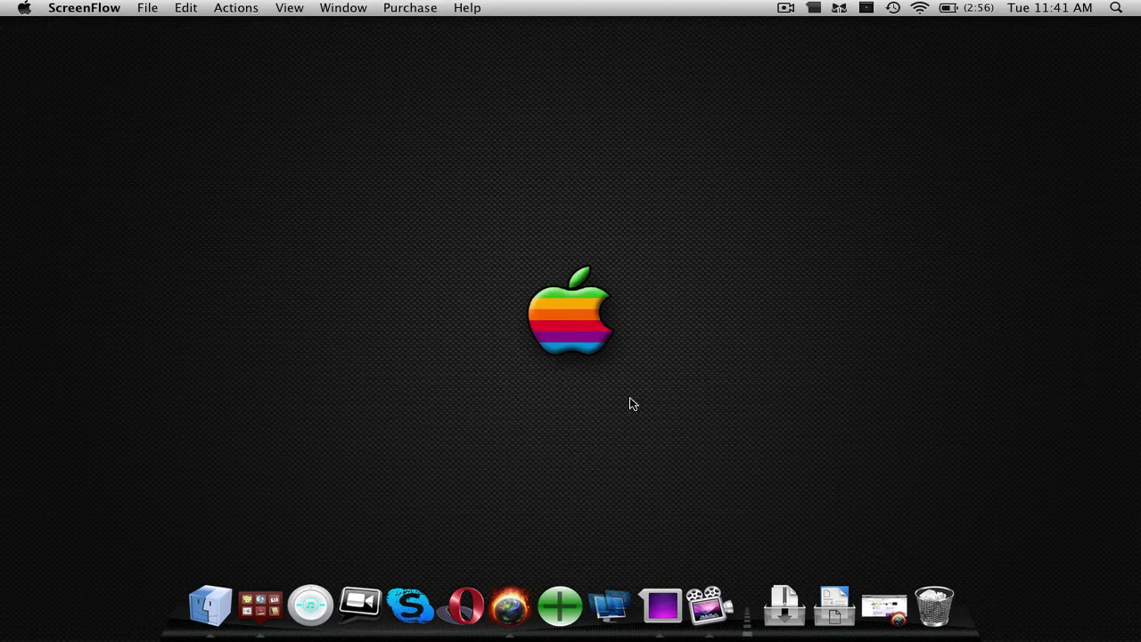
Review the VirtueDesktops 0.54b5 MacUpdate download page down to Download Now, then minimize Firefox
click(884, 619)
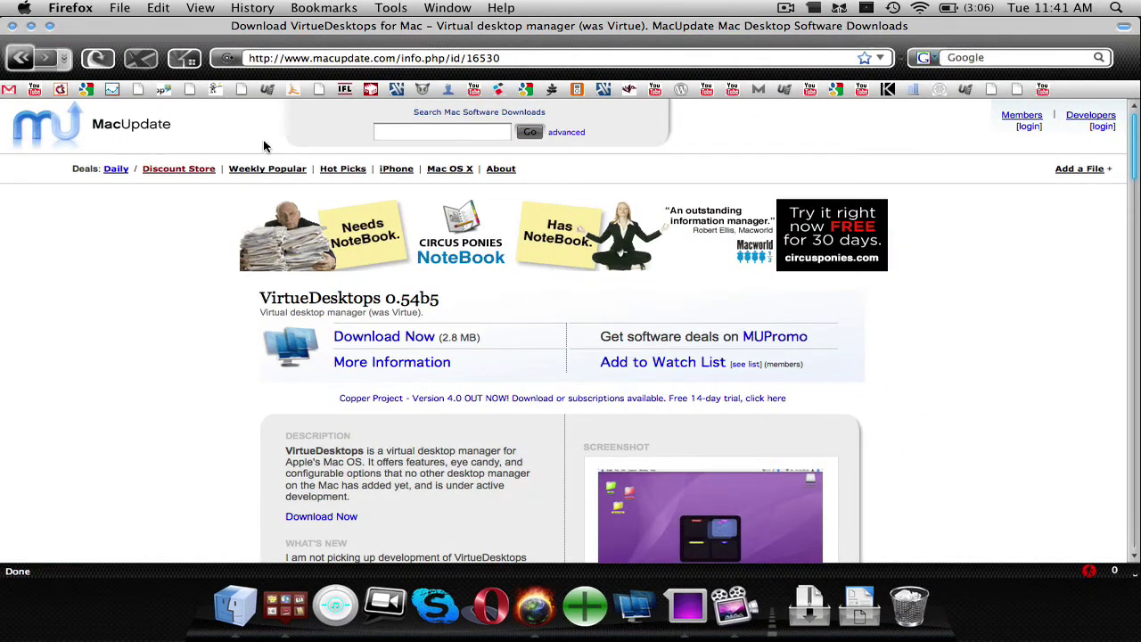
scroll(204, 339, down, 3)
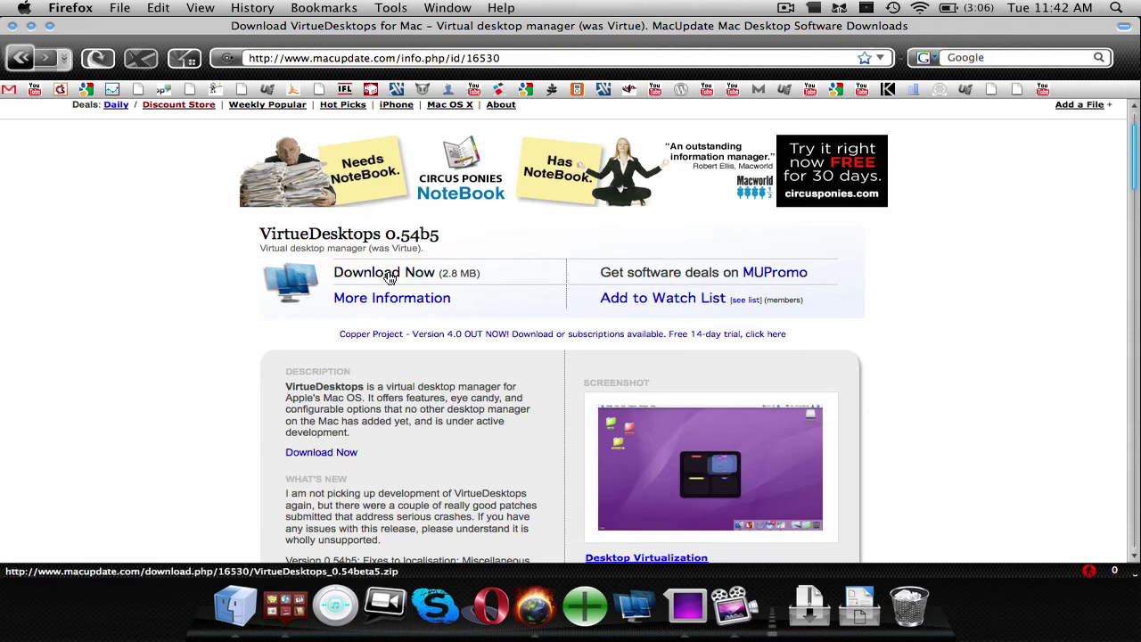
click(31, 25)
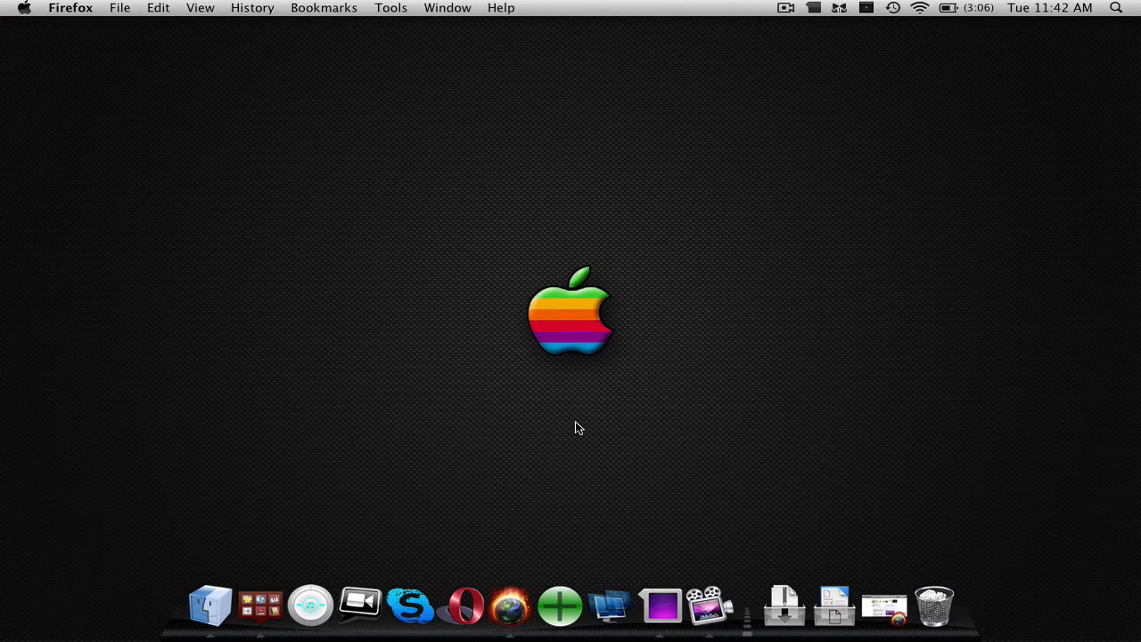
Launch VirtueDesktops from the Dock and ignore its permissions request
click(606, 585)
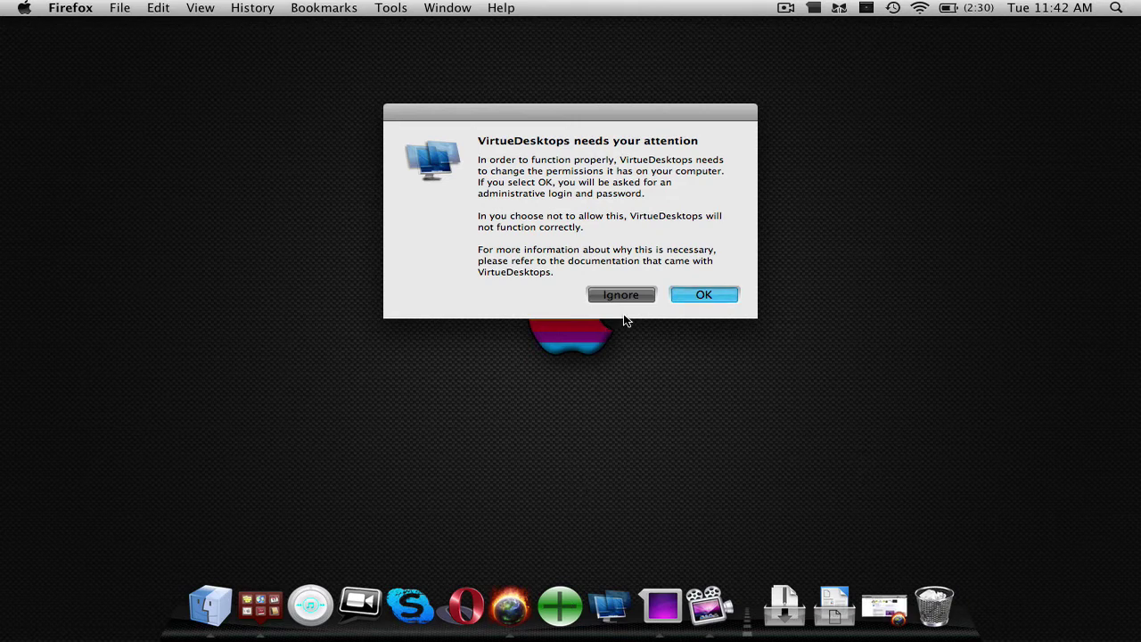
click(624, 295)
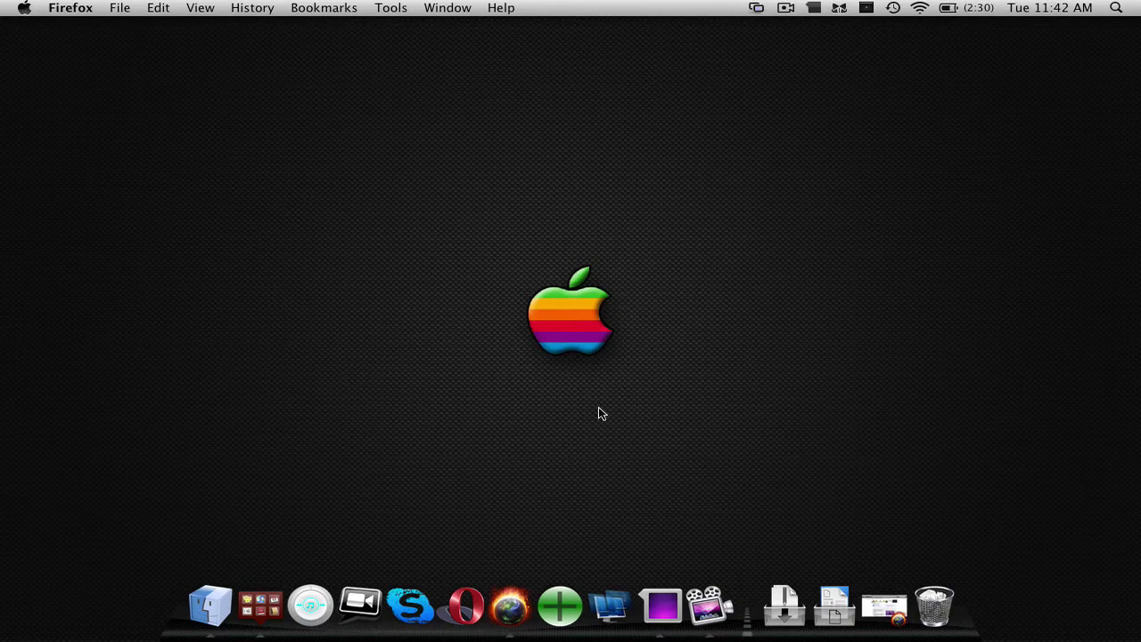
click(613, 610)
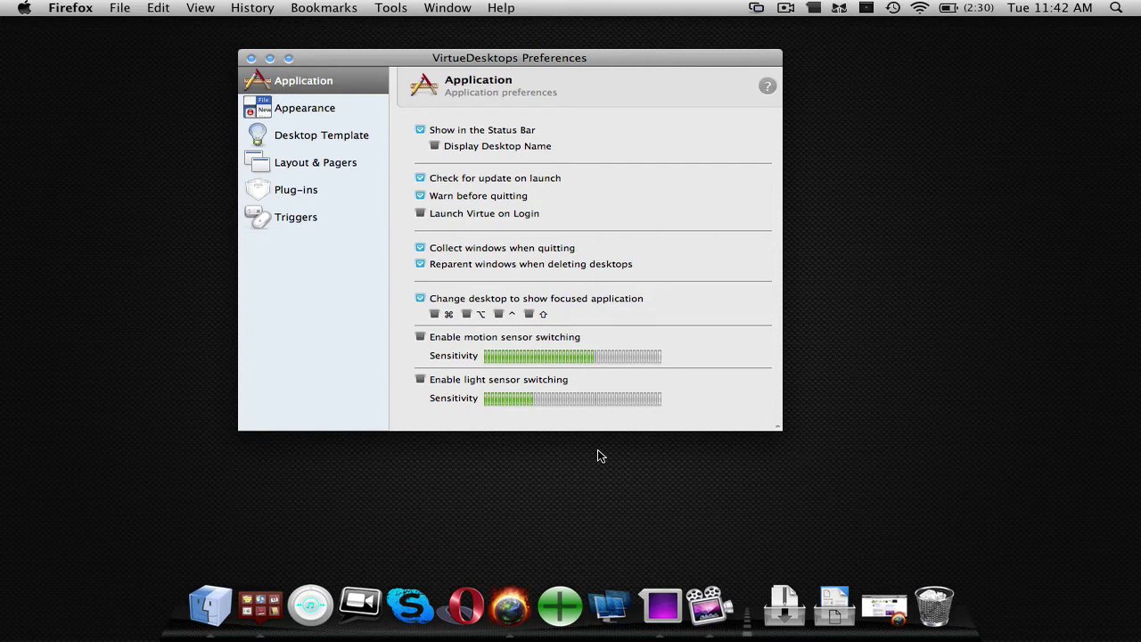
click(759, 9)
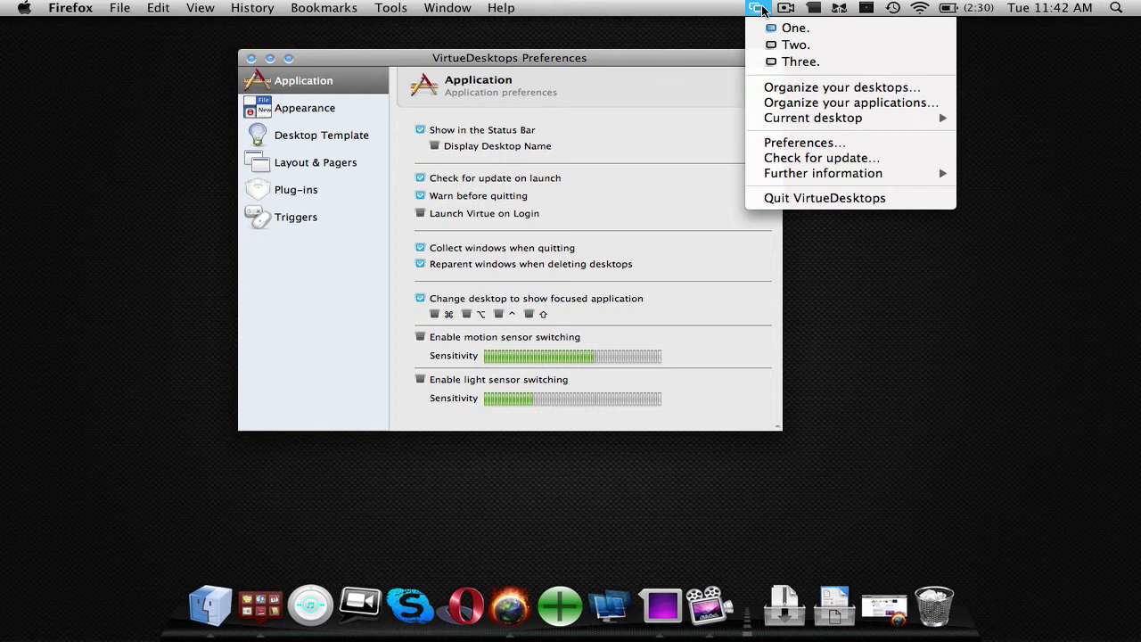
click(761, 9)
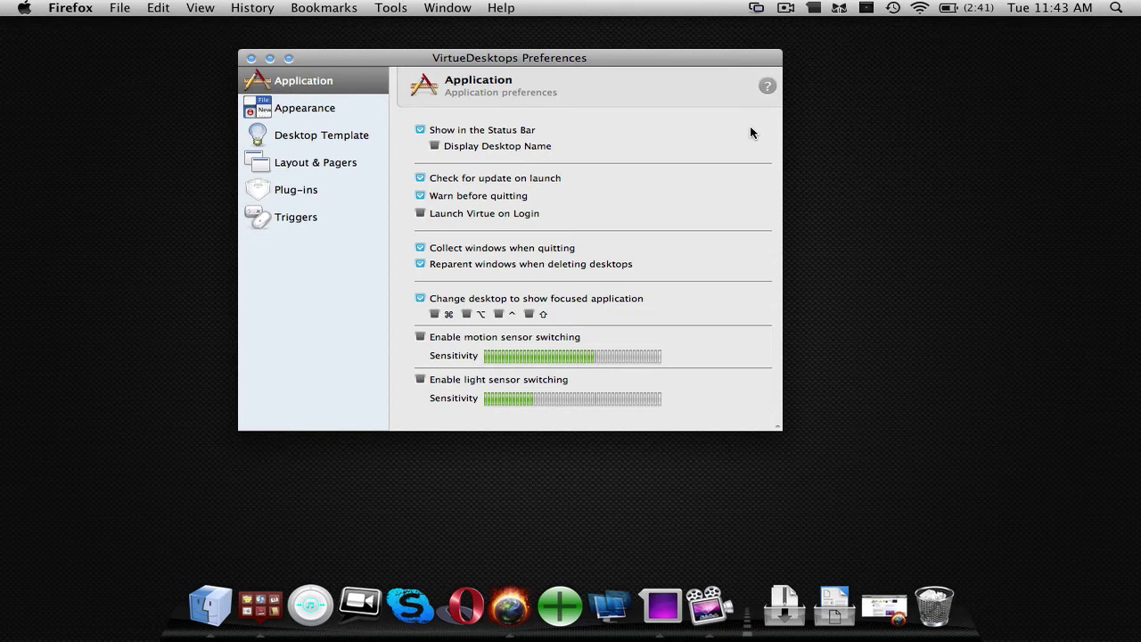
key(ctrl+alt+Right)
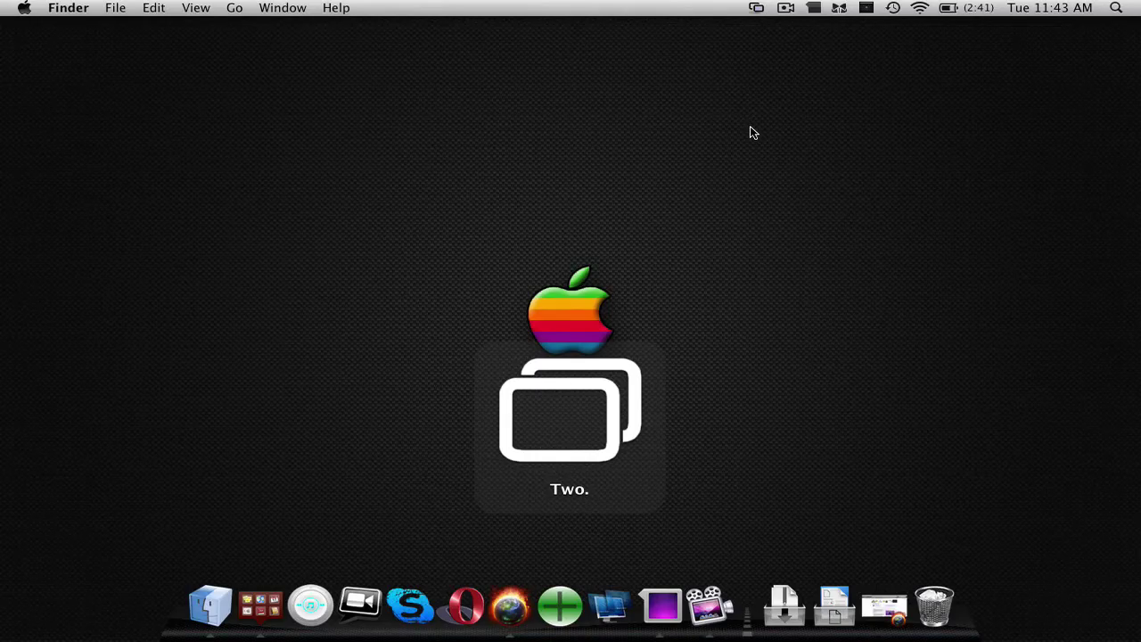
key(ctrl+alt+Right)
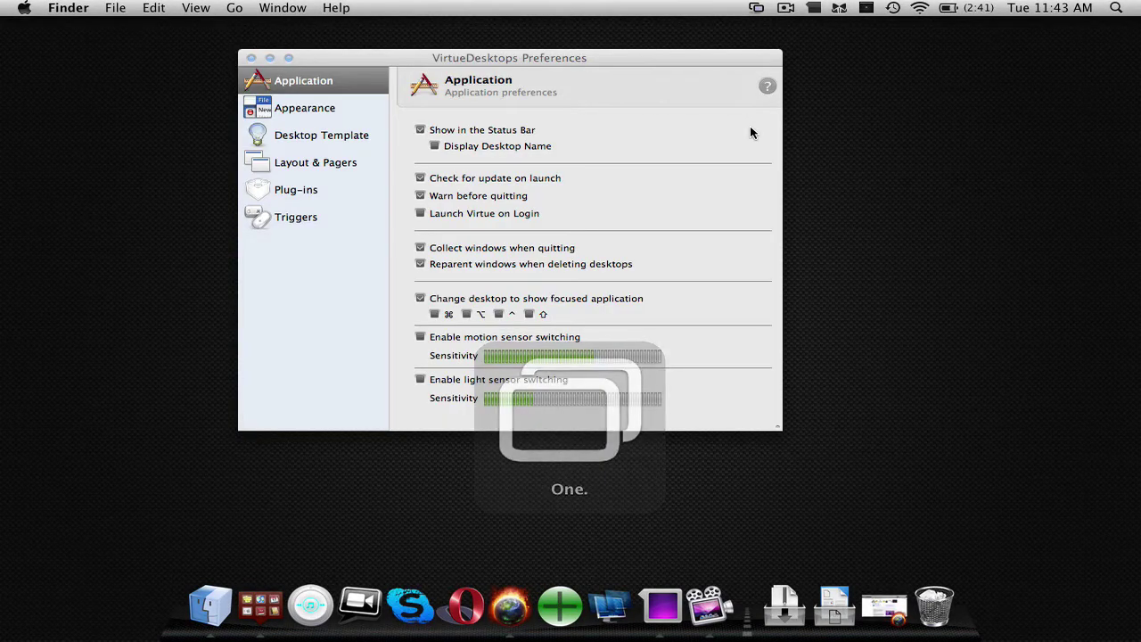
key(ctrl+alt+Left)
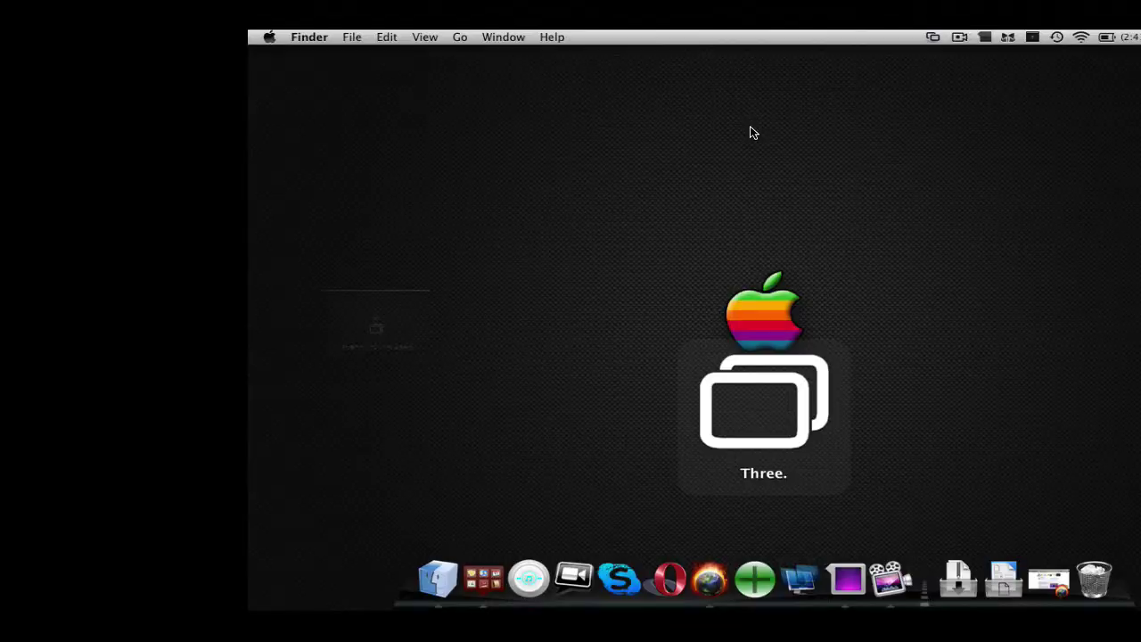
key(ctrl+alt+Right)
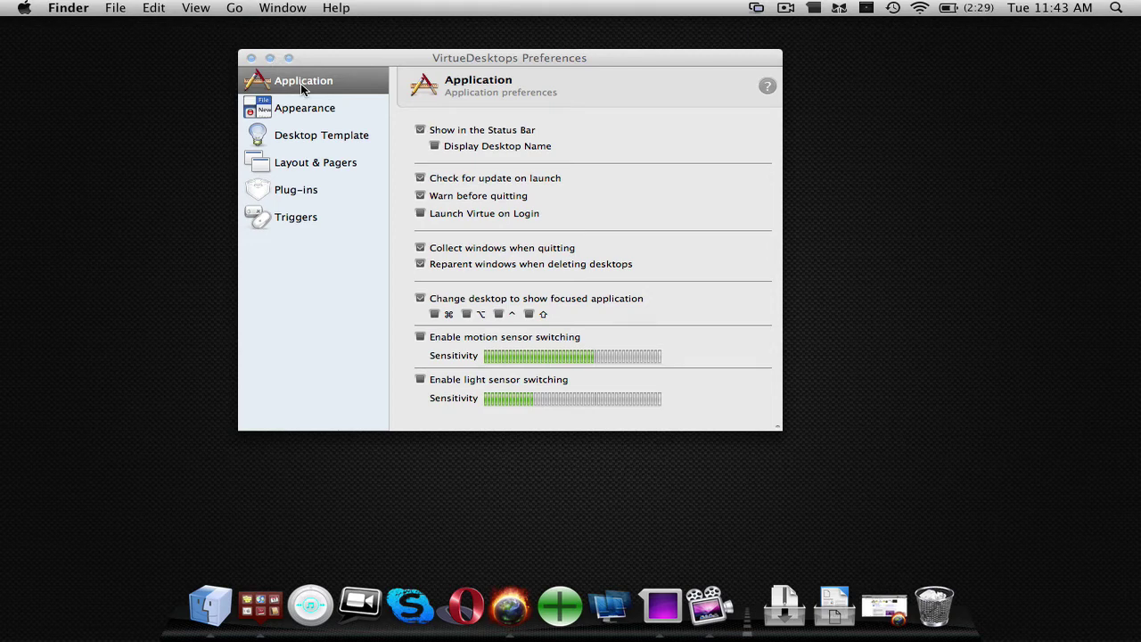
Uncheck Show in the Status Bar and quit VirtueDesktops, closing the stray Finder window
click(488, 140)
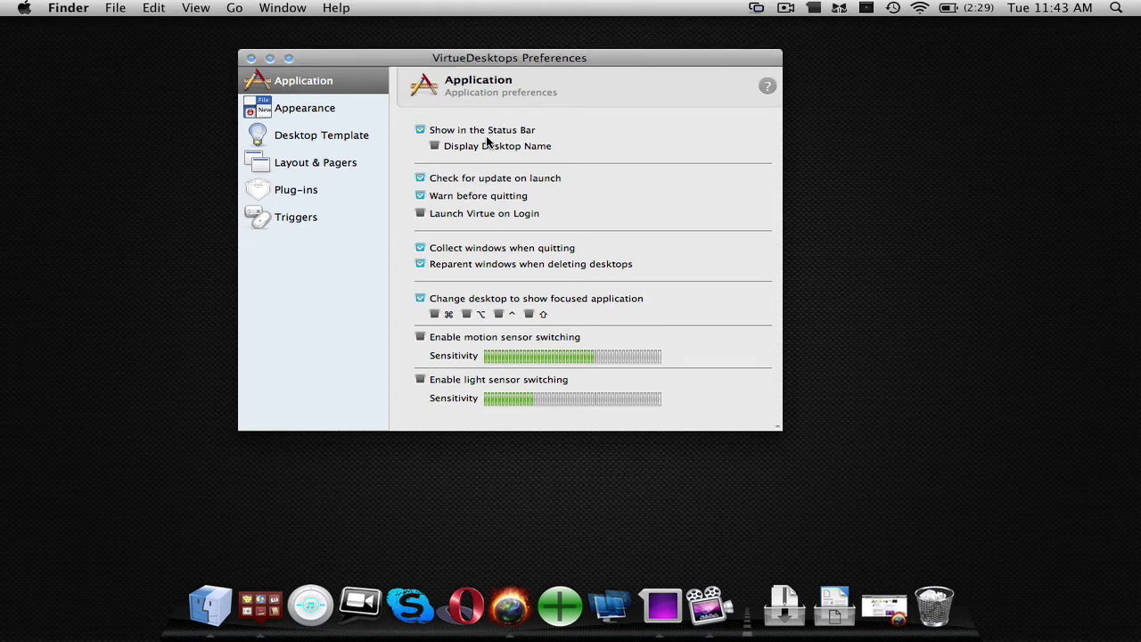
click(491, 136)
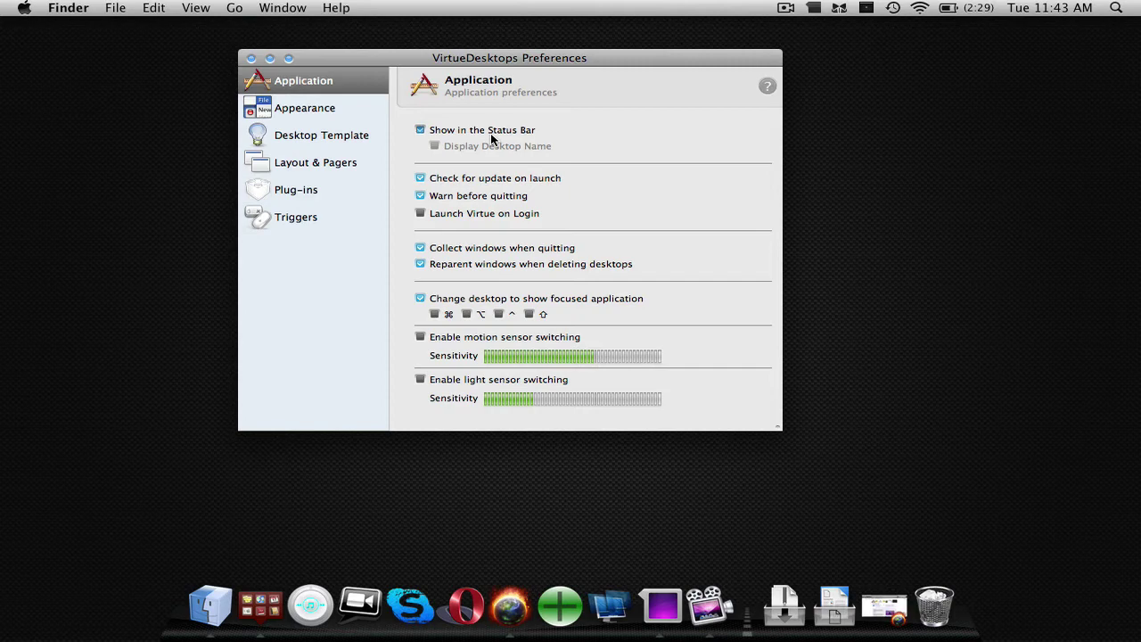
key(super+w)
key(super+n)
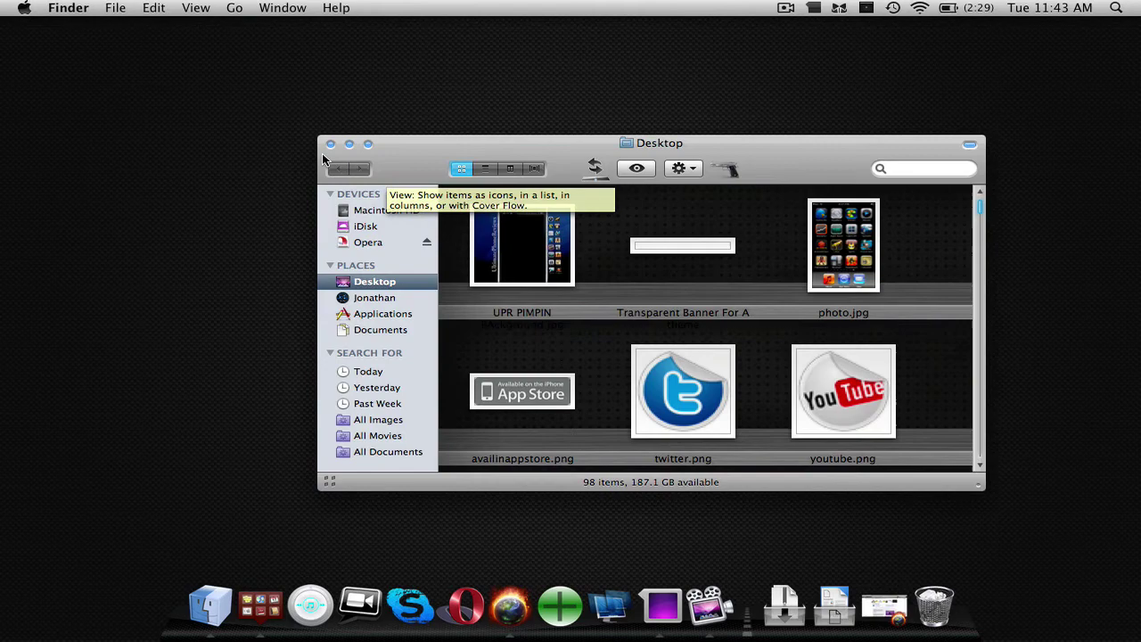
click(331, 145)
Relaunch VirtueDesktops, ignore the permissions prompt, then switch to desktop Three and back to One
click(609, 604)
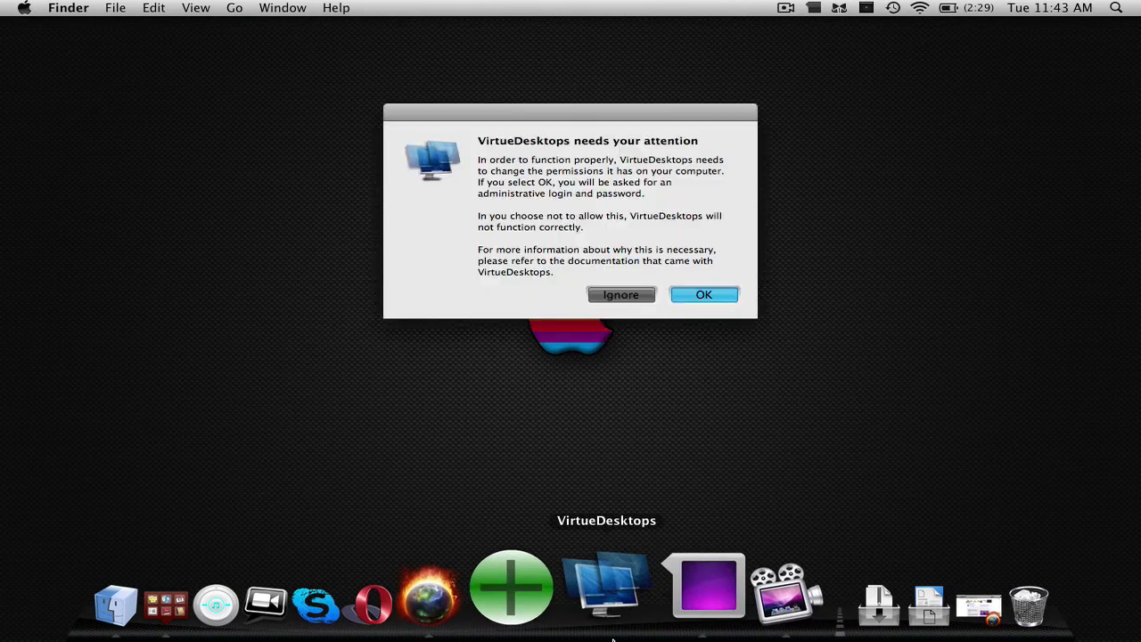
click(616, 296)
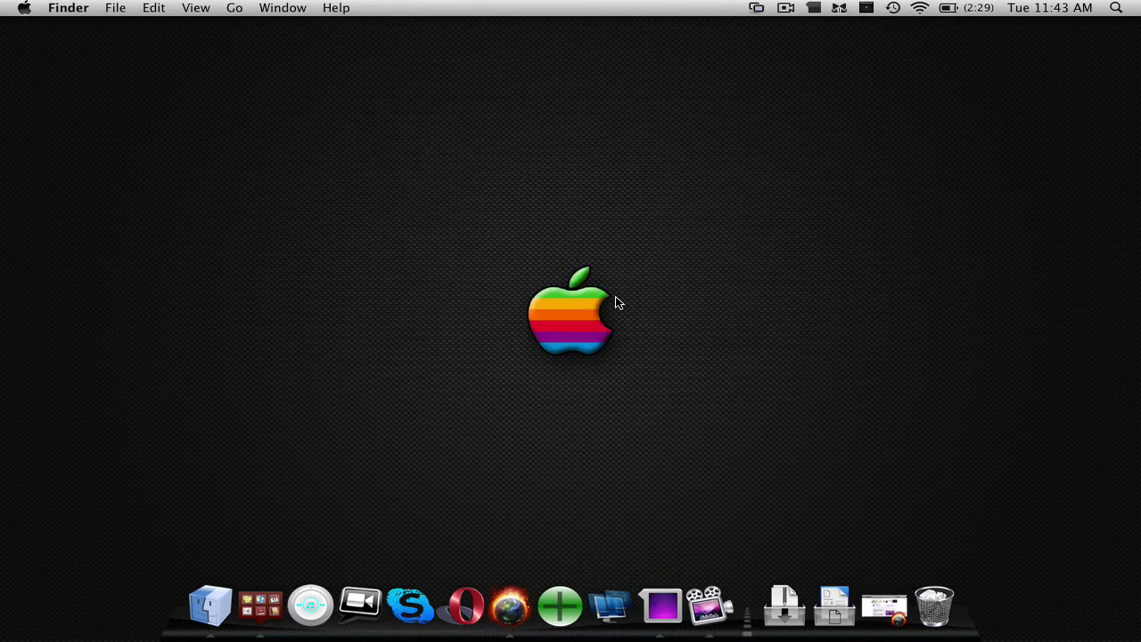
click(609, 605)
click(760, 7)
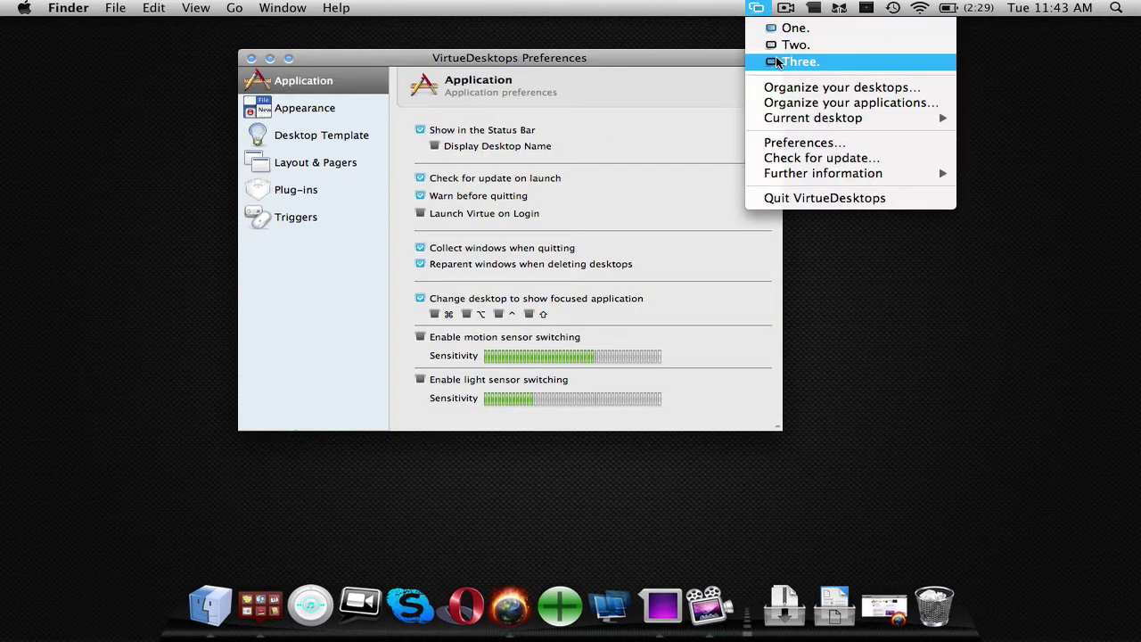
click(777, 63)
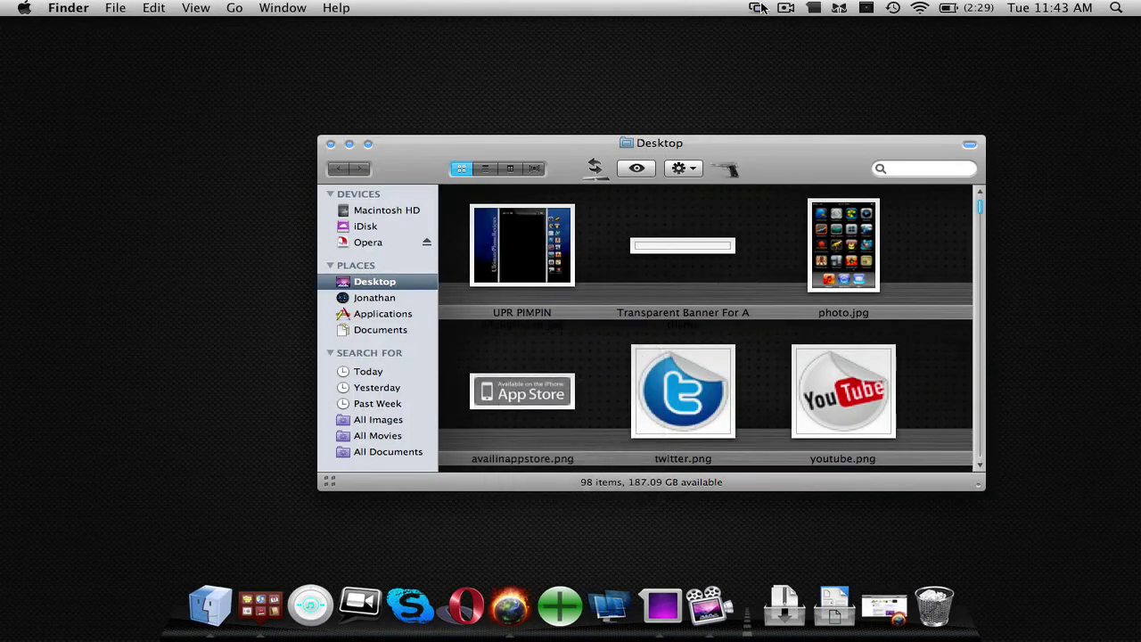
click(756, 8)
click(770, 28)
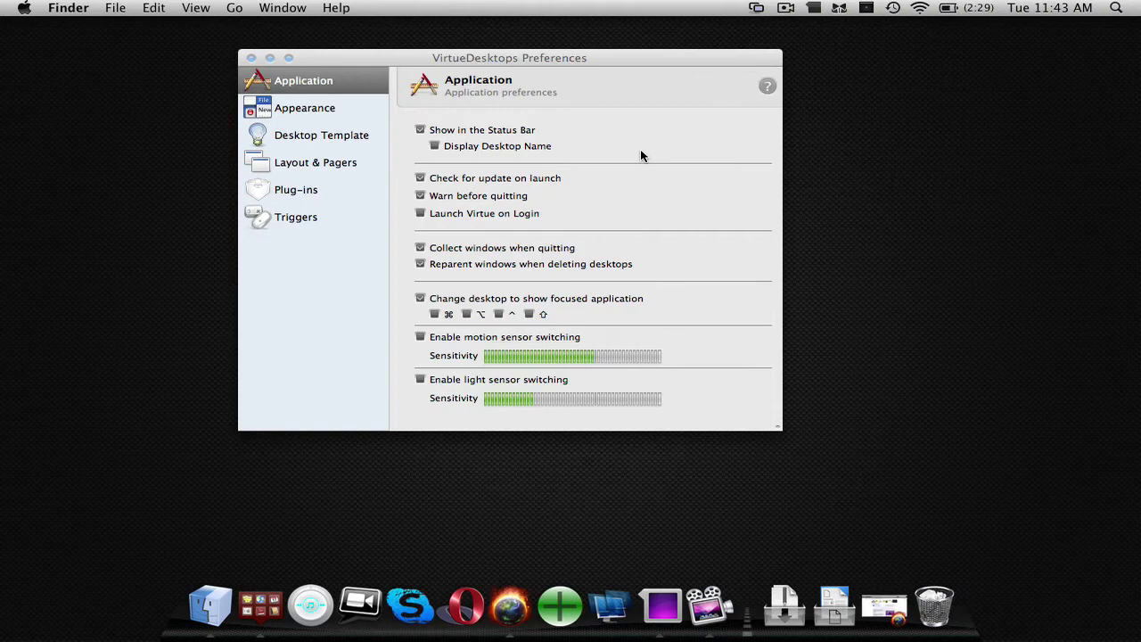
Try Display Desktop Name during a trip to desktop Two, turn it off, and enable Launch Virtue on Login
click(437, 146)
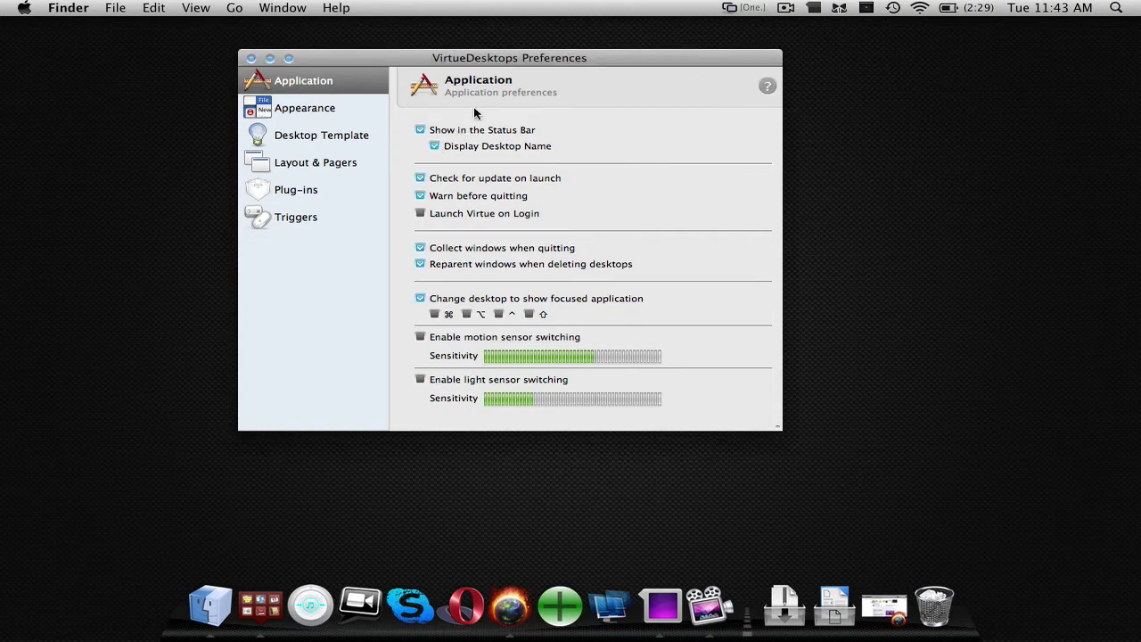
click(744, 7)
click(756, 46)
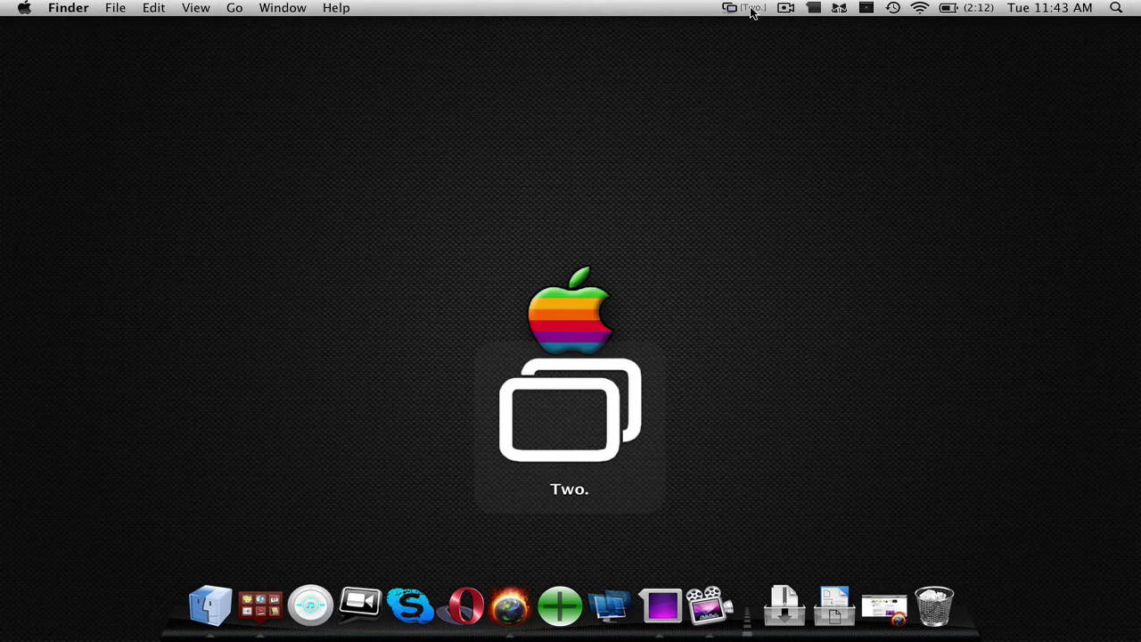
click(752, 8)
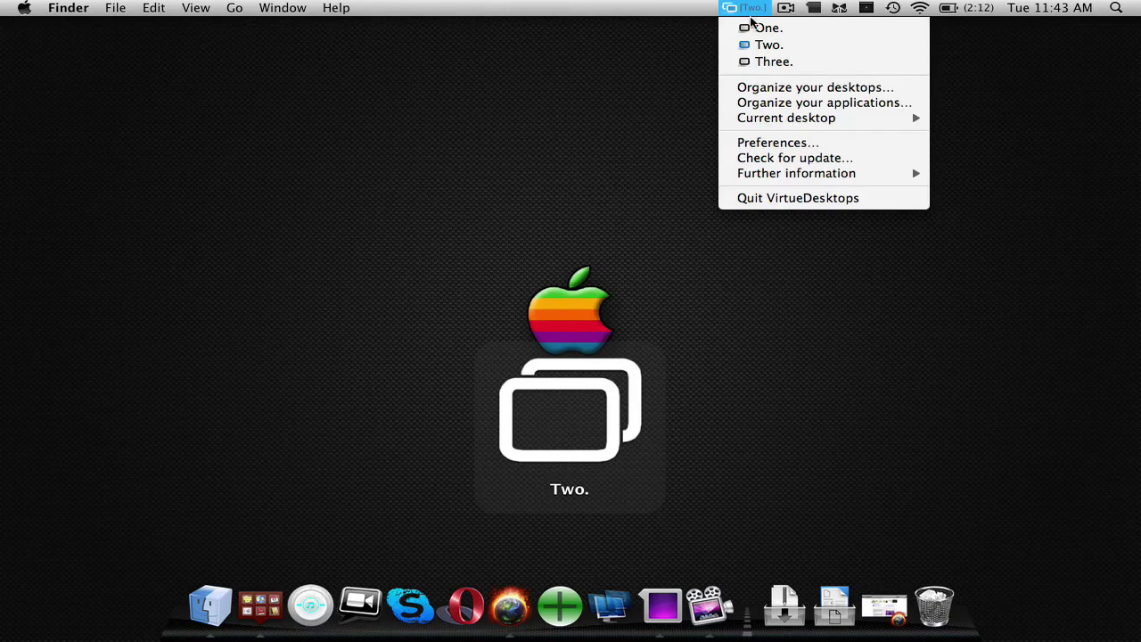
click(757, 26)
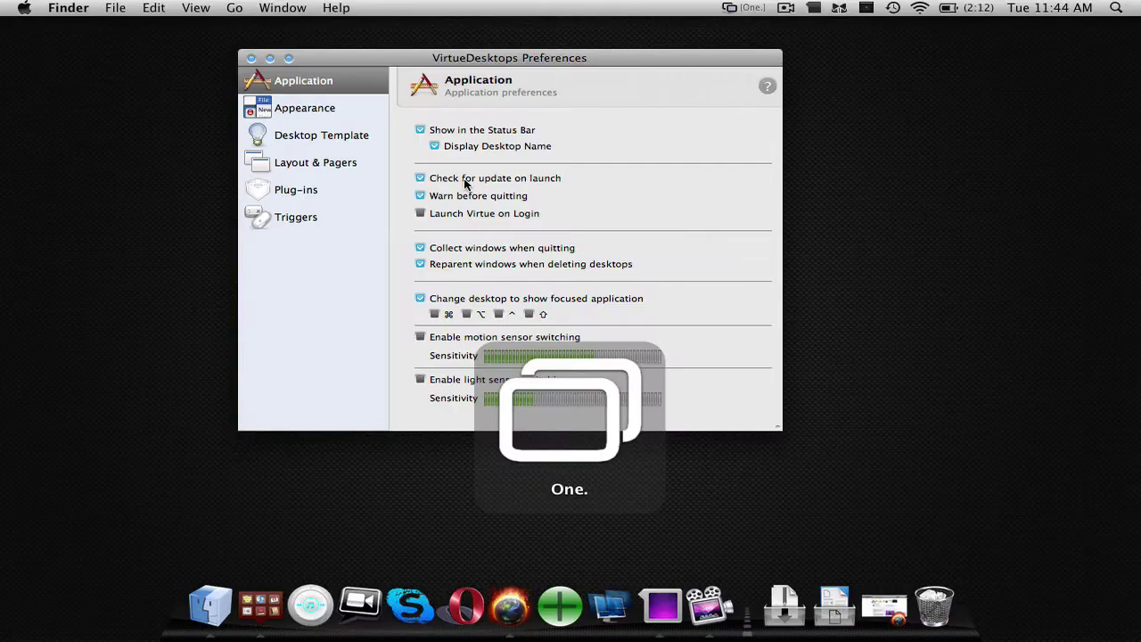
click(435, 147)
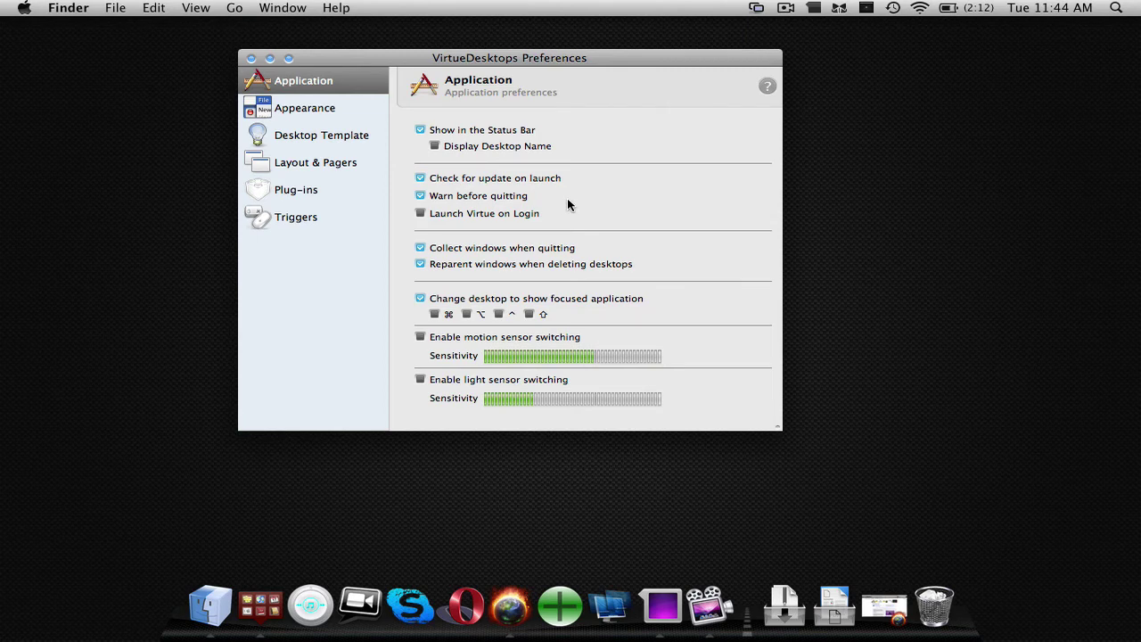
click(522, 216)
Set the transition animation to Cube and preview it by switching desktops with Ctrl+Right
click(333, 116)
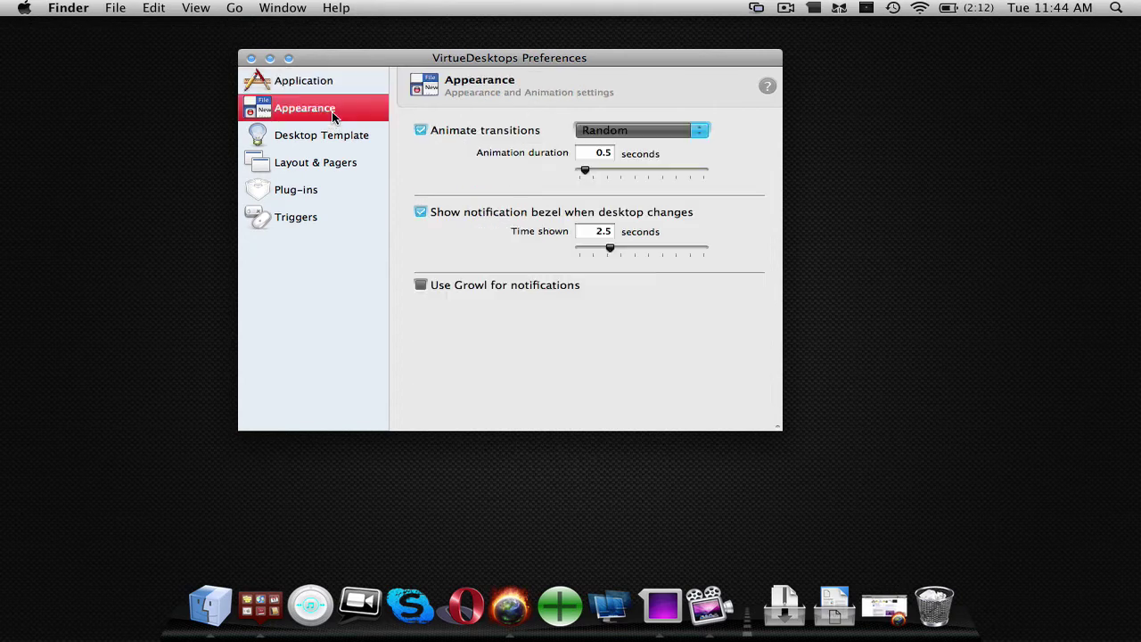
click(670, 129)
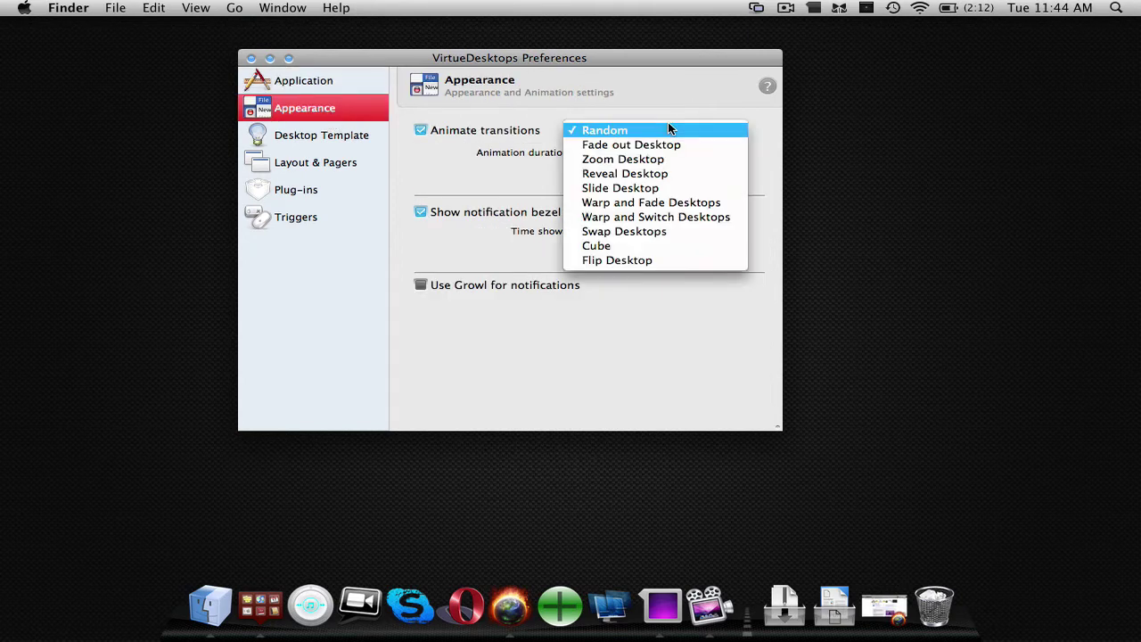
click(670, 130)
click(668, 125)
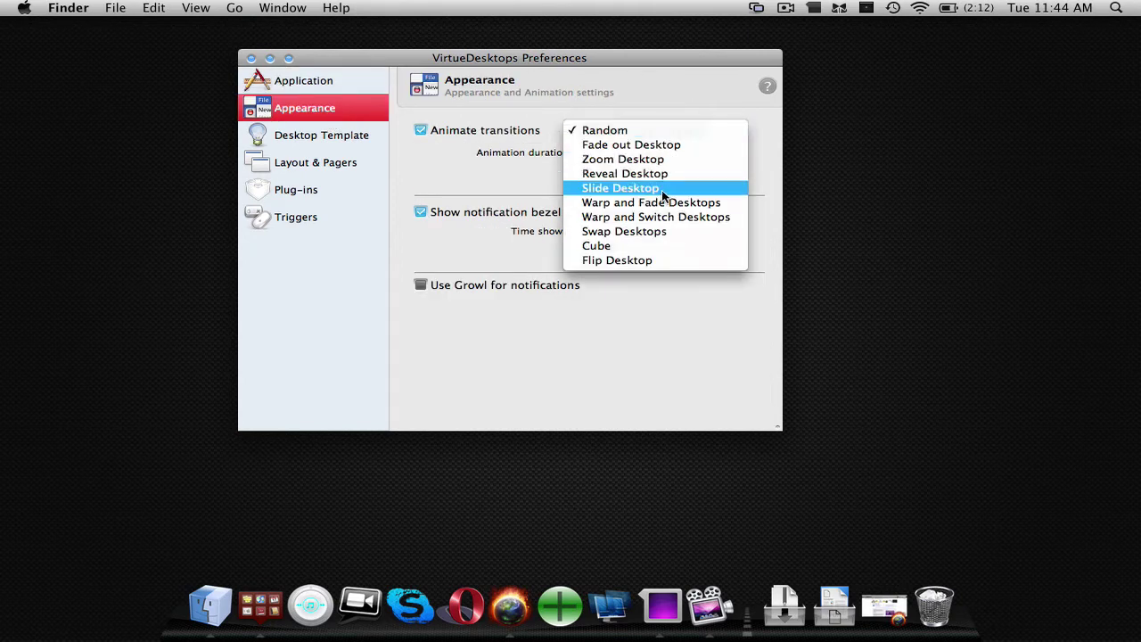
click(667, 243)
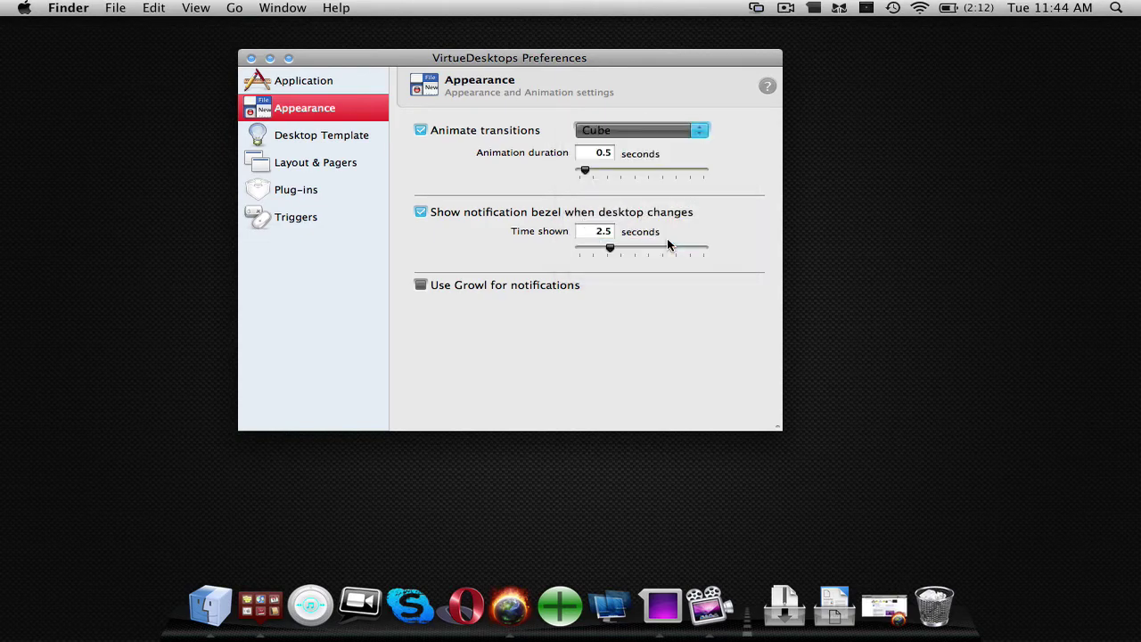
key(ctrl+Right)
key(ctrl+Right)
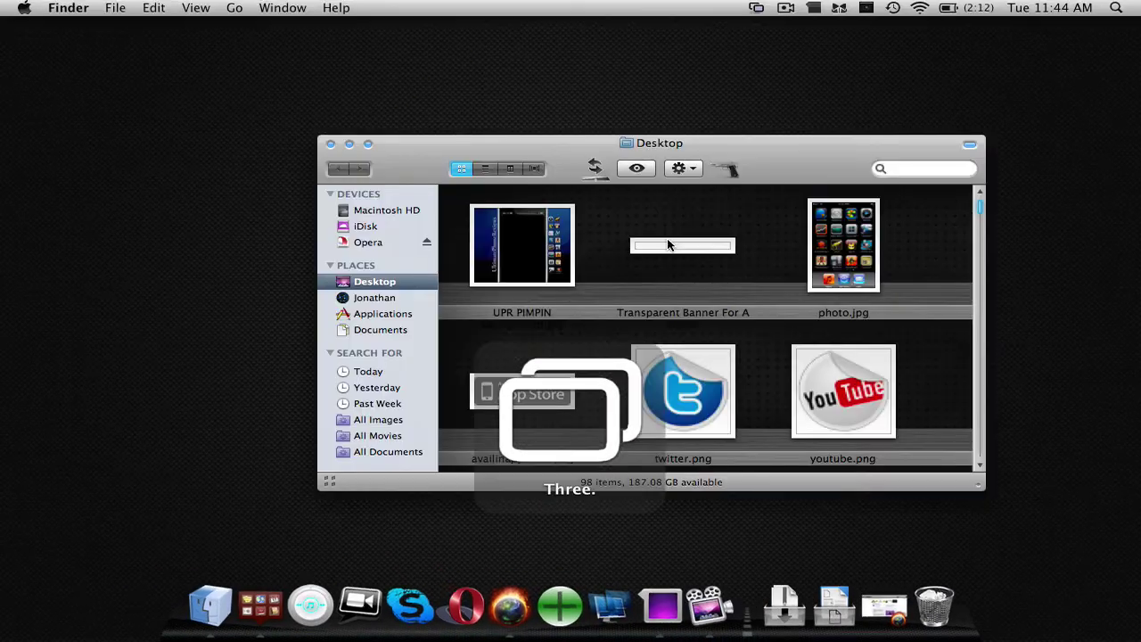
key(ctrl+Right)
Set transitions back to Random and view the 3-column, 1-row Layout & Pagers grid
click(657, 130)
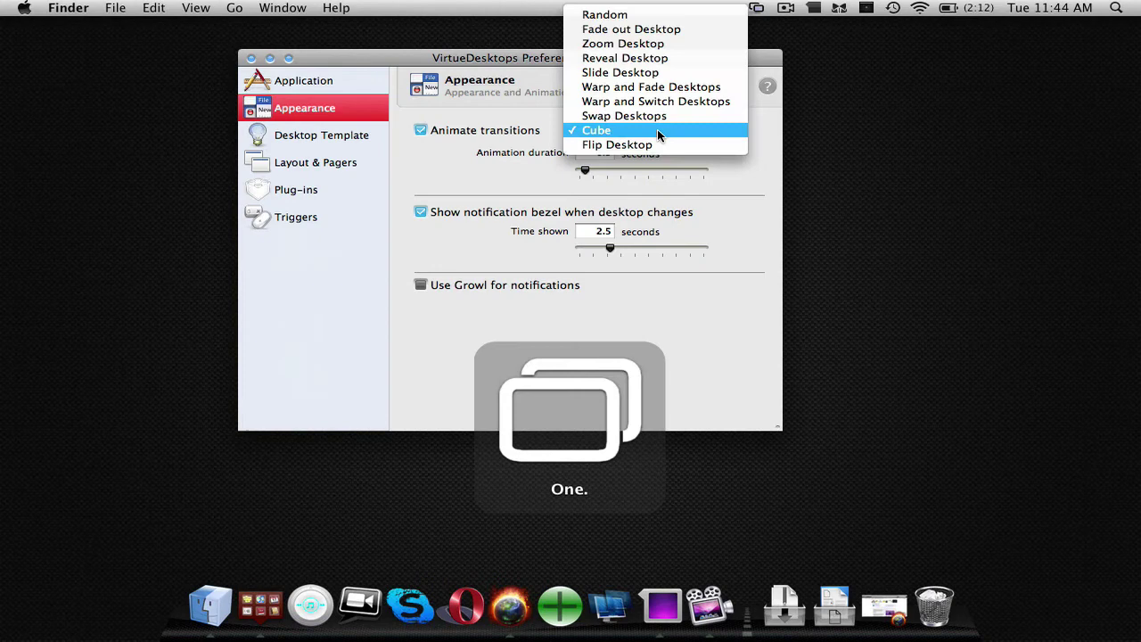
click(666, 11)
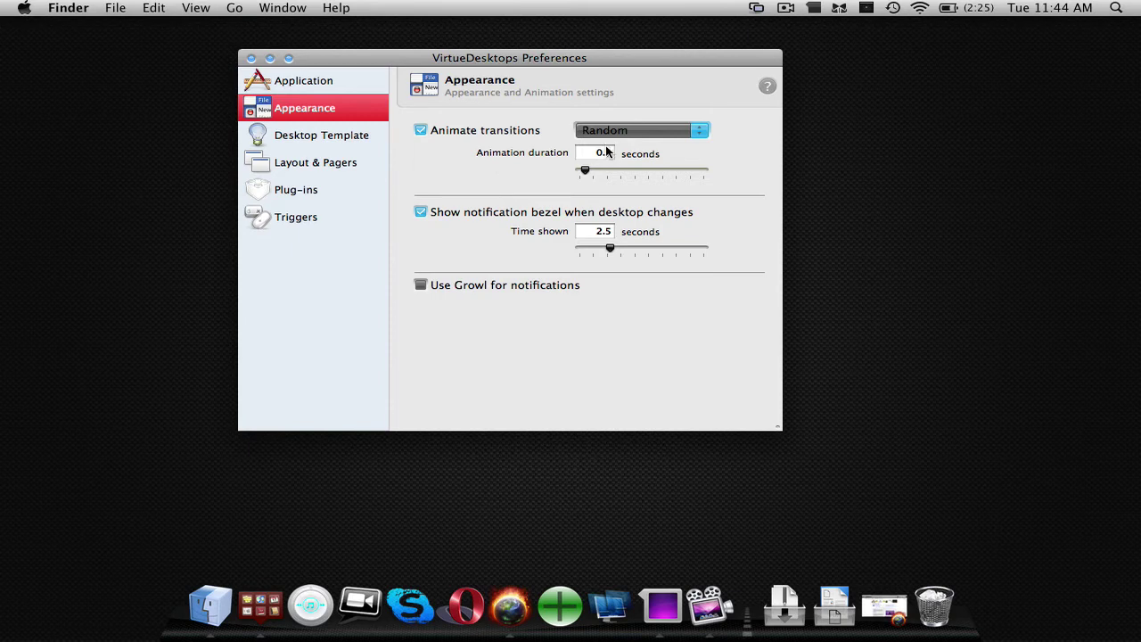
click(366, 136)
click(346, 165)
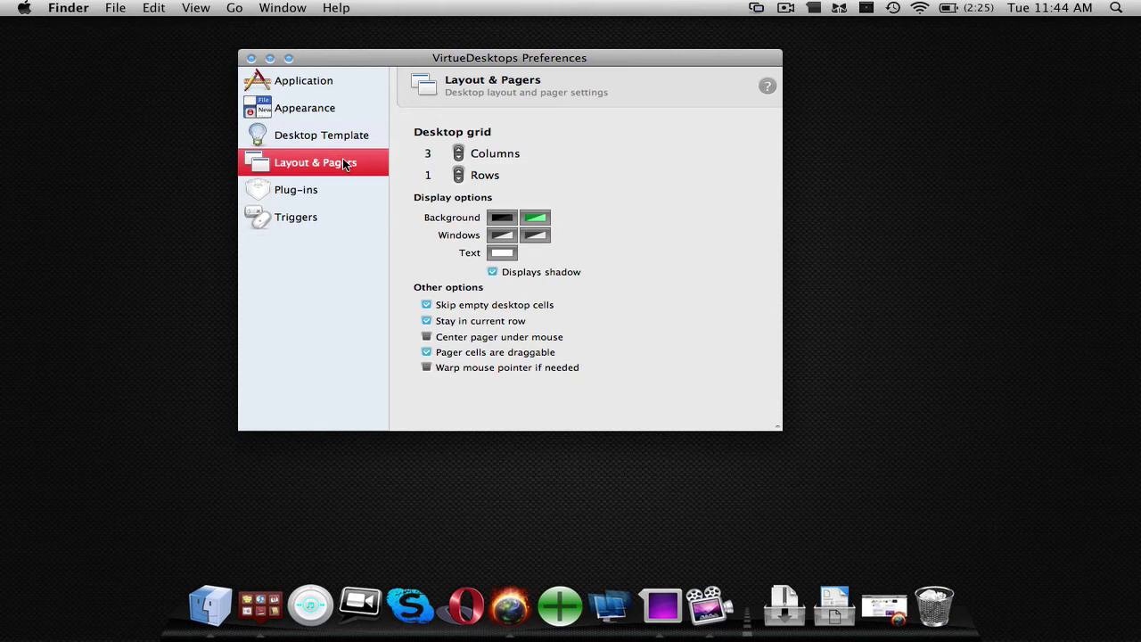
Raise the grid to 4 columns and back to 3, then view Plug-ins and Triggers
click(458, 149)
click(784, 7)
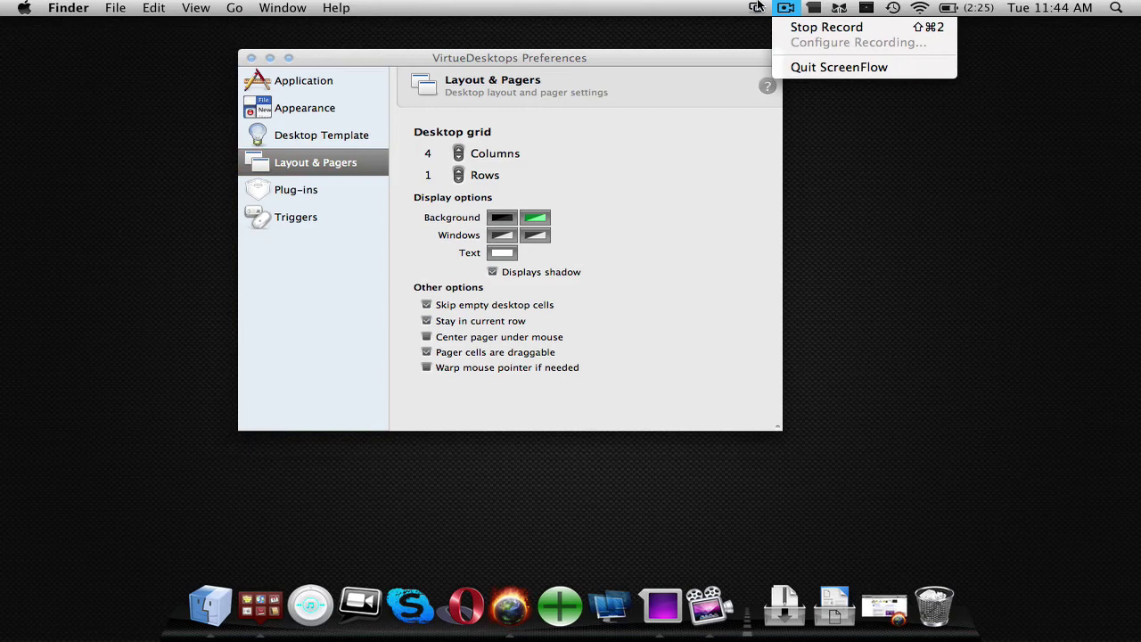
click(756, 7)
click(757, 7)
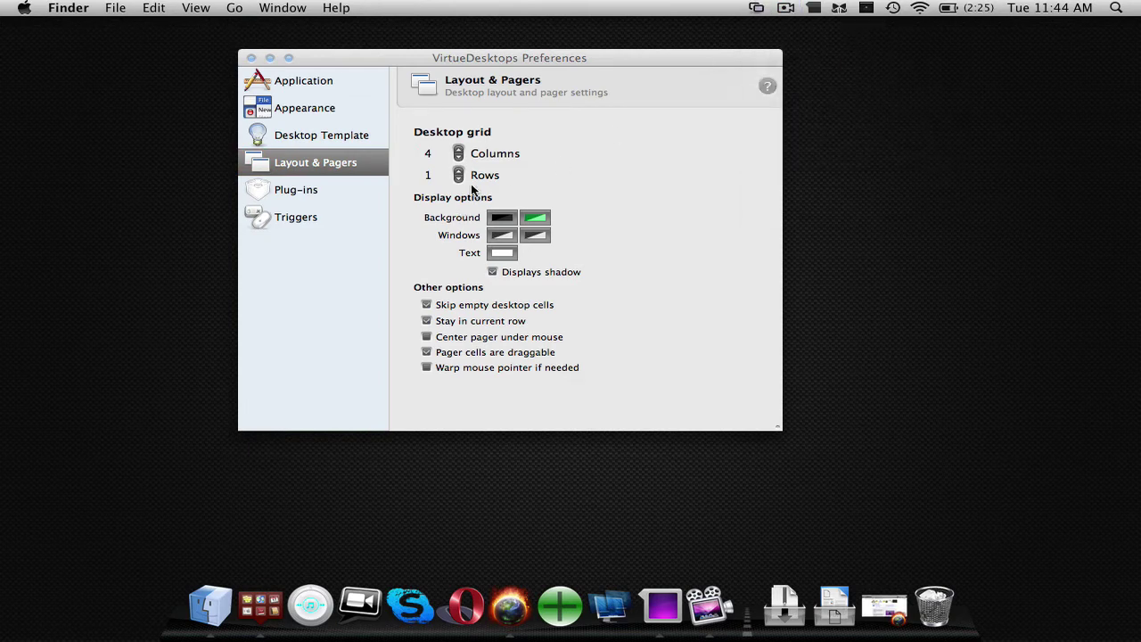
click(459, 155)
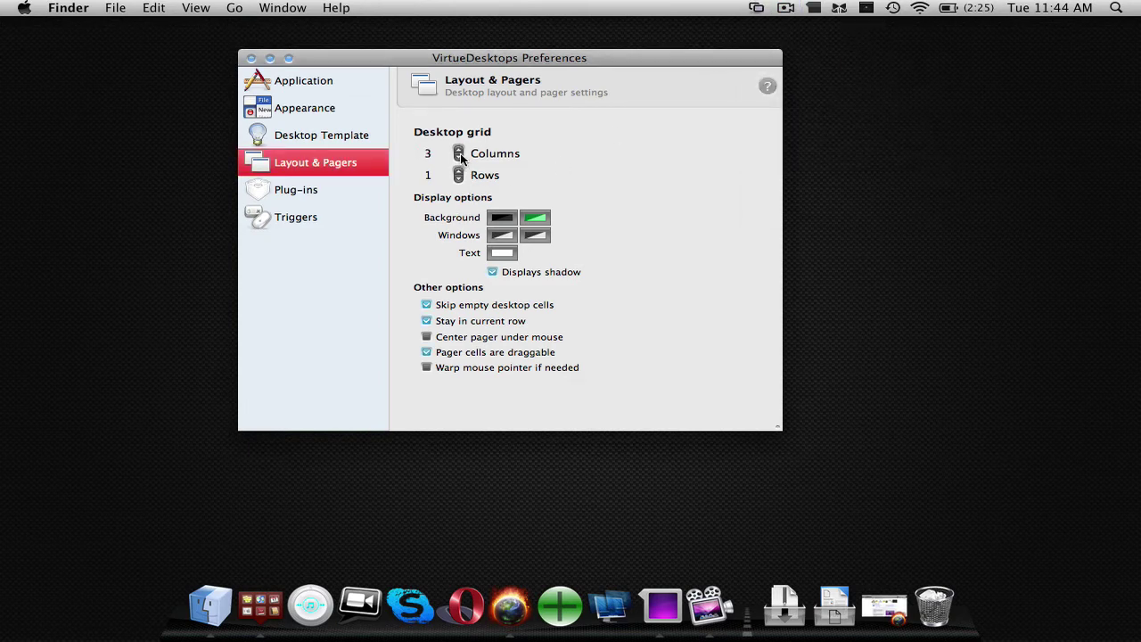
click(338, 199)
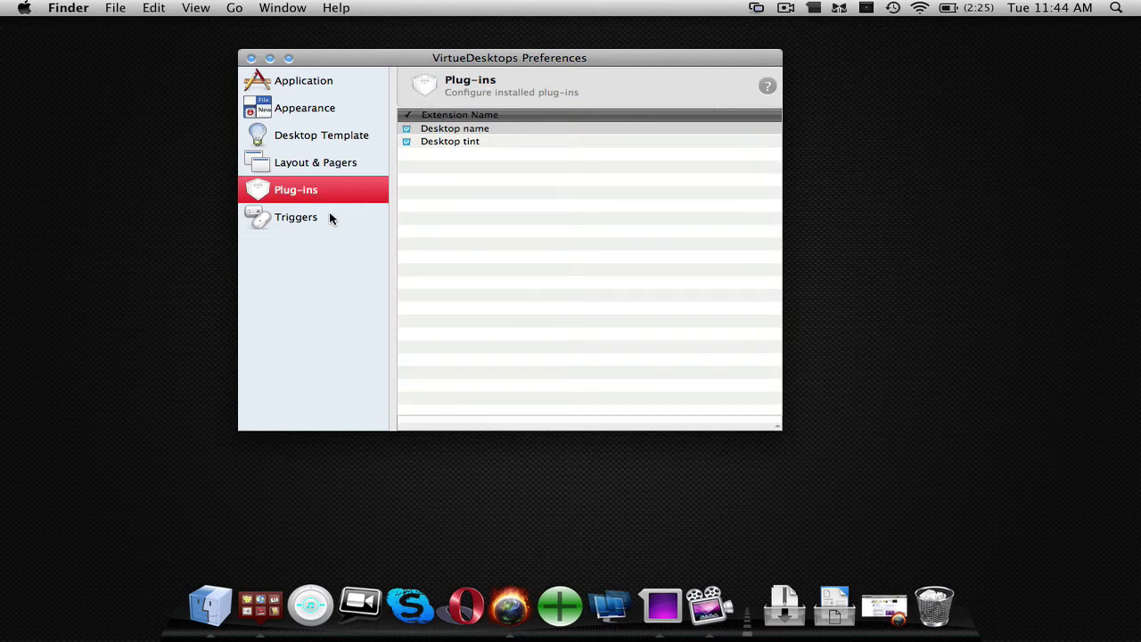
click(330, 218)
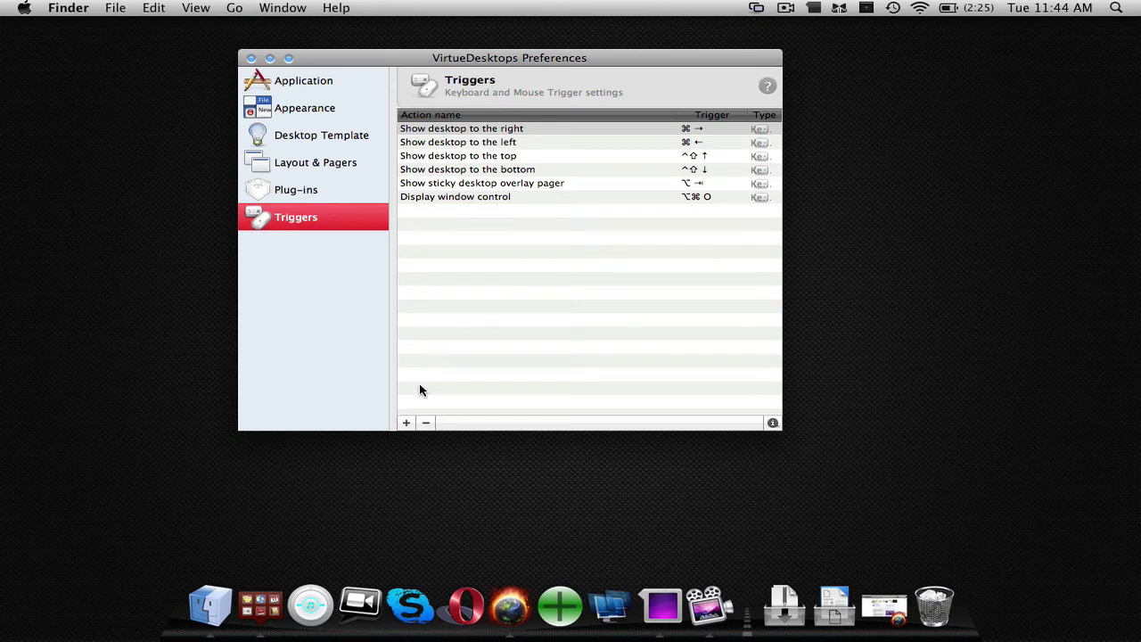
Browse the Inspectors and Application manipulation actions for a new trigger, then cancel it
click(405, 423)
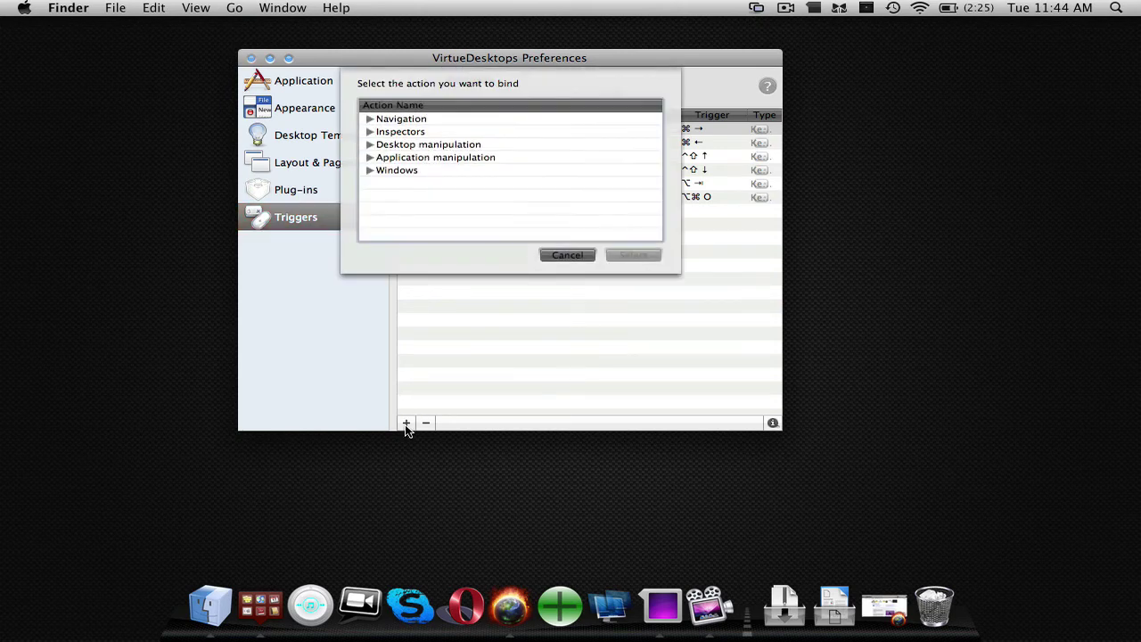
click(370, 132)
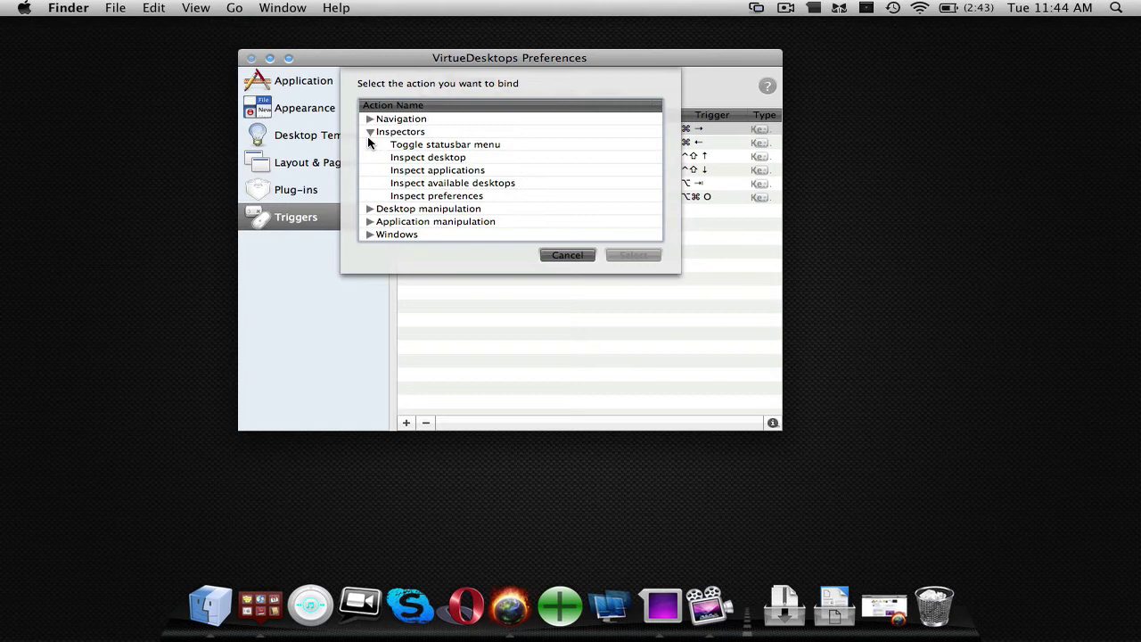
click(369, 132)
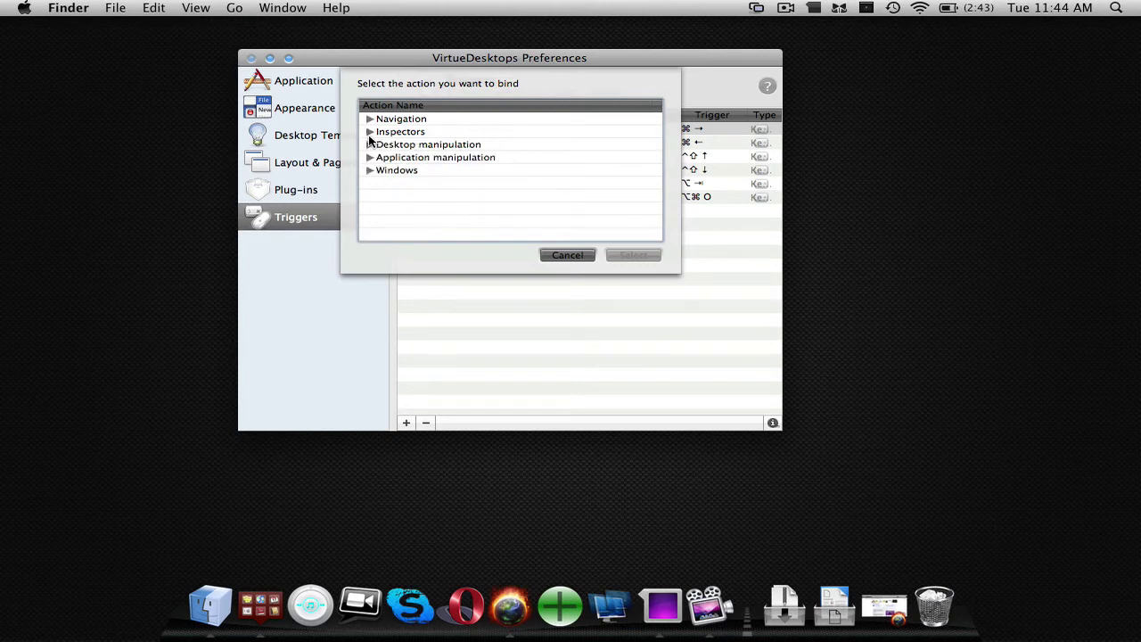
click(370, 158)
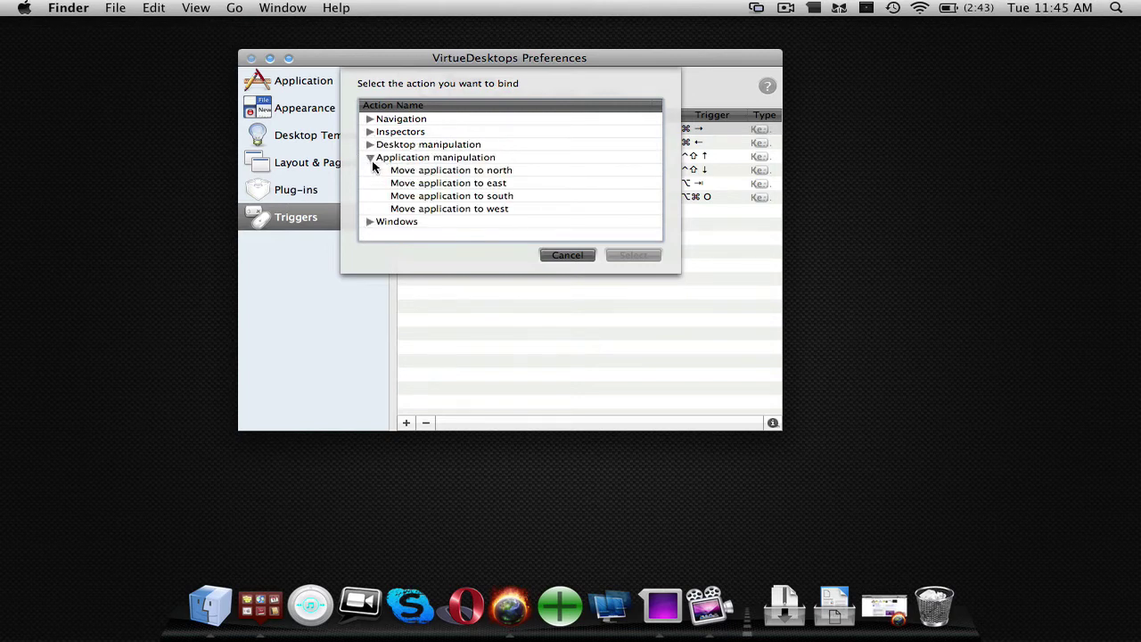
click(370, 158)
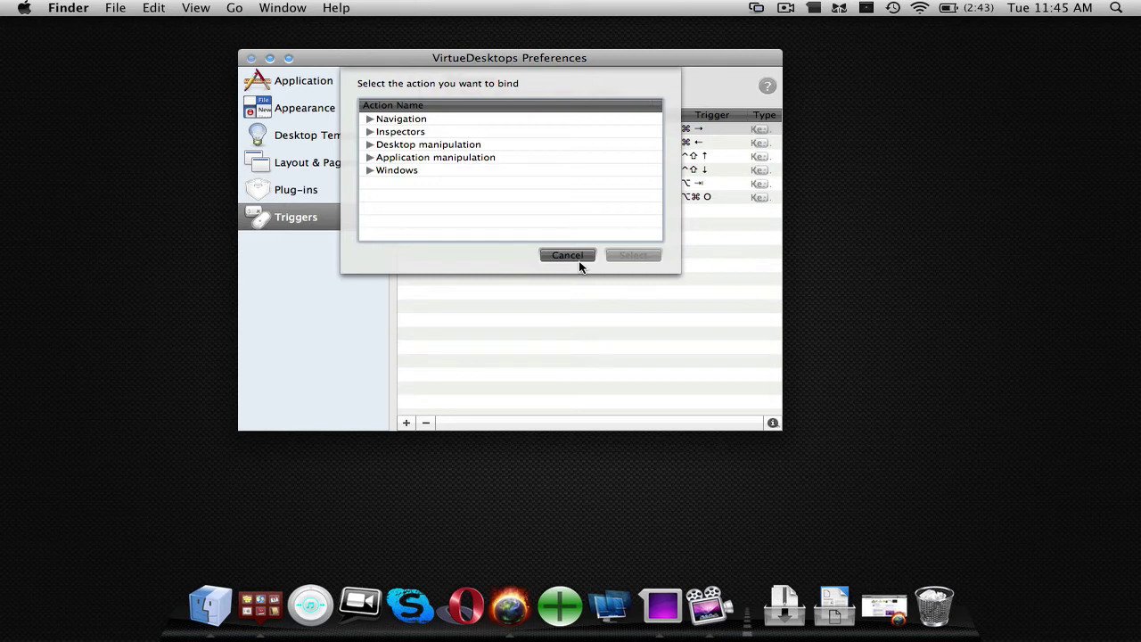
click(579, 259)
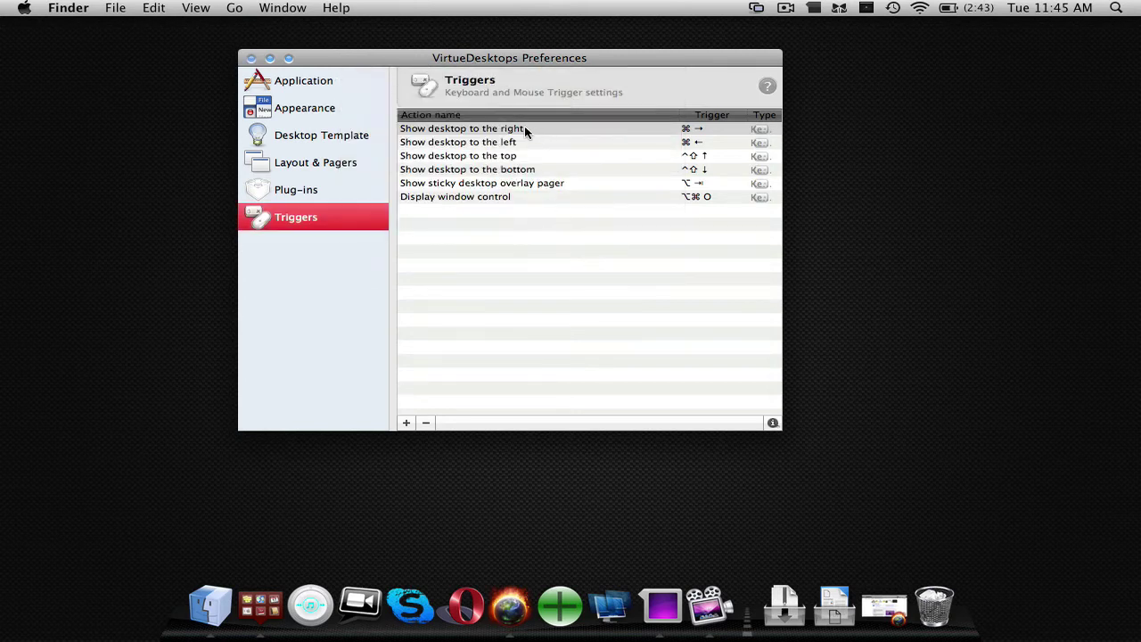
Select Show desktop to the right, cancel another new binding, and view Application preferences
click(524, 127)
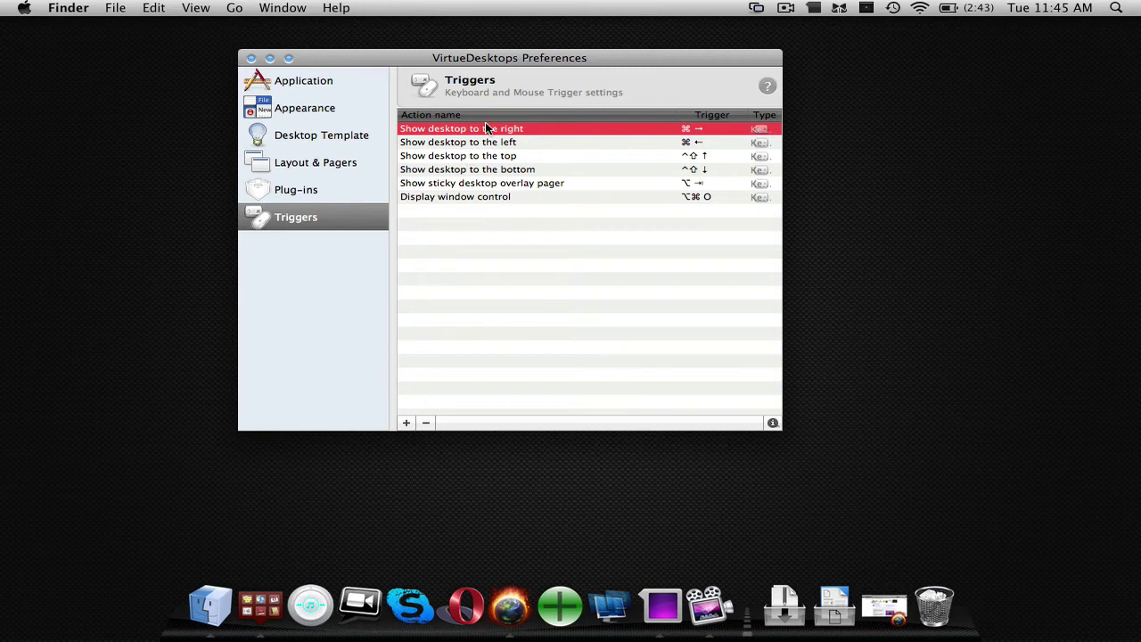
click(405, 422)
click(571, 255)
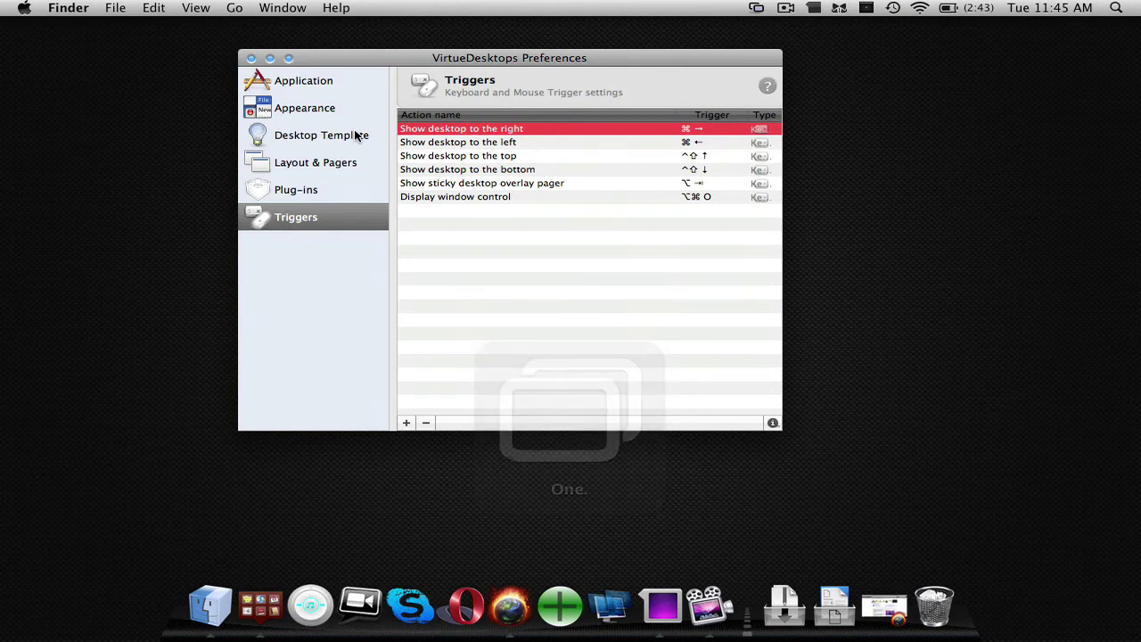
click(324, 84)
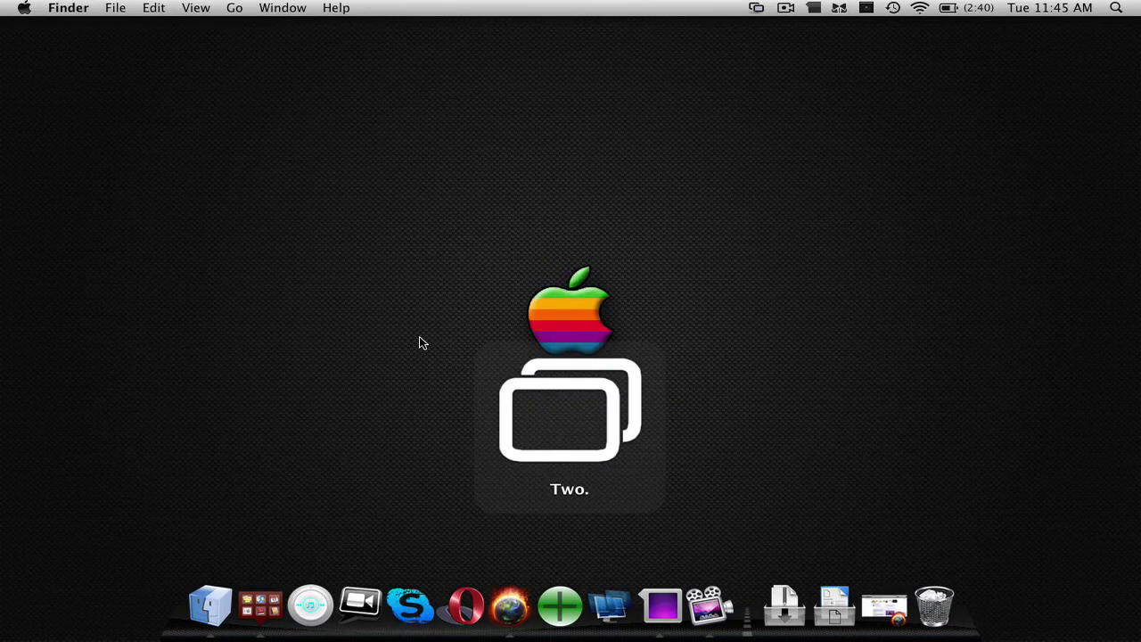
Cycle between desktops Three and Two with the Ctrl+Right and Ctrl+Left hotkeys, ending on desktop One
key(ctrl+Right)
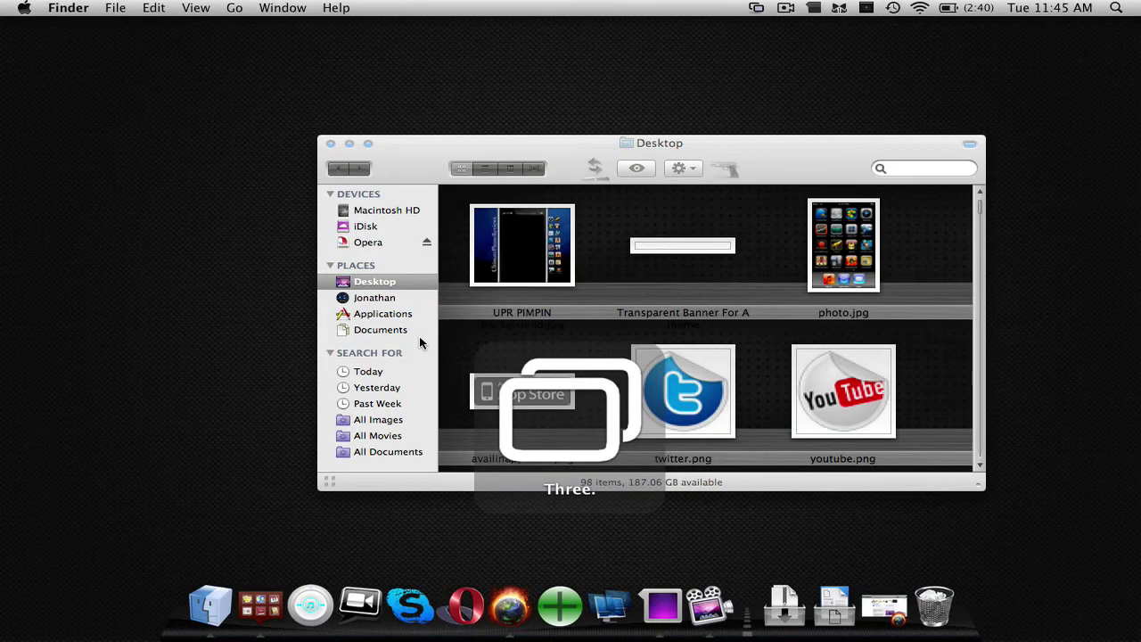
key(ctrl+Left)
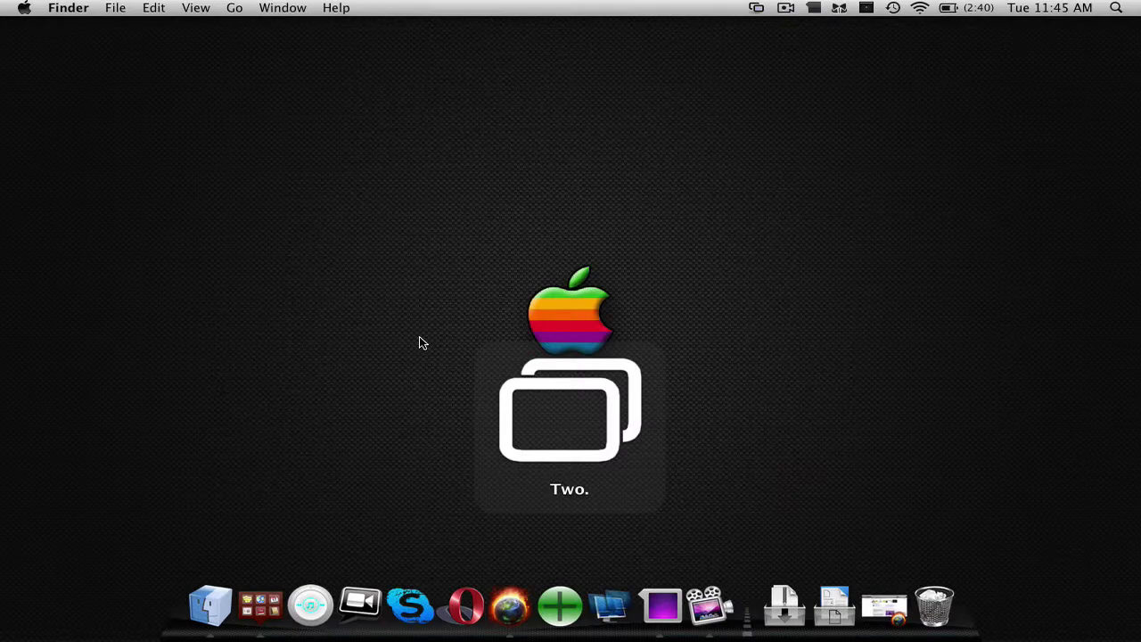
key(ctrl+Right)
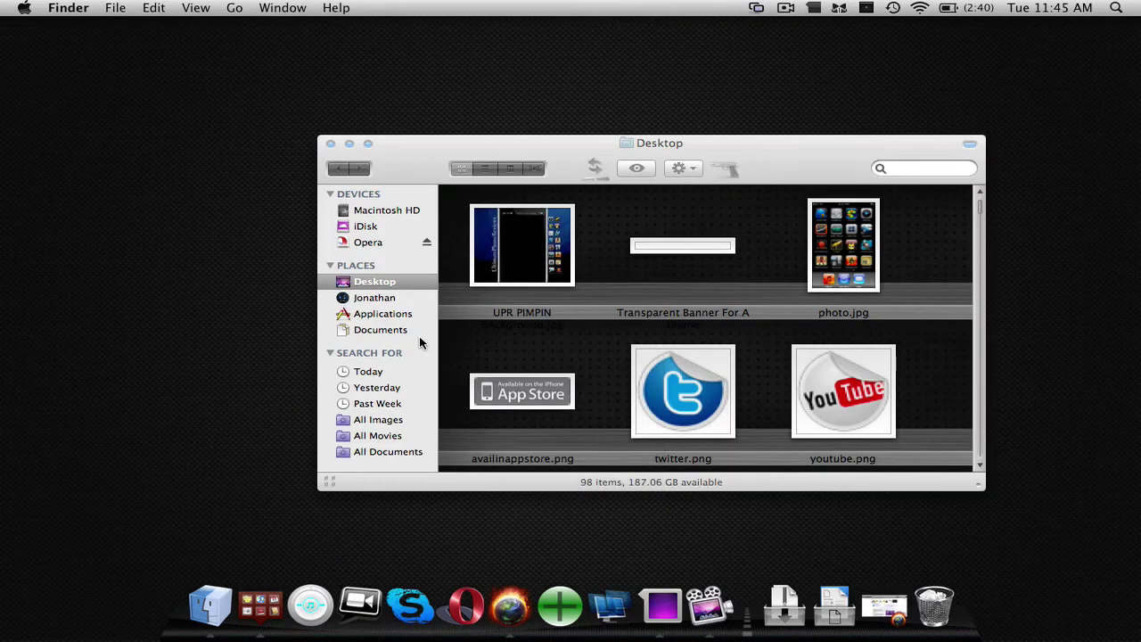
key(ctrl+Right)
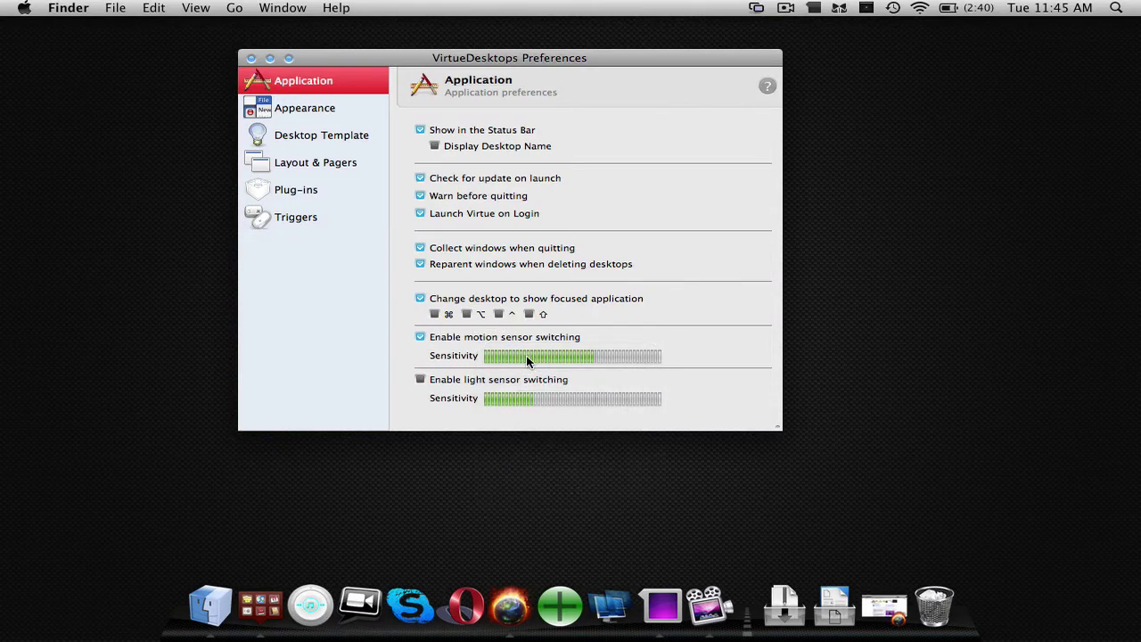
Lower the motion sensitivity, return to desktop One with Ctrl+Left, then raise sensitivity to about two-thirds
click(526, 355)
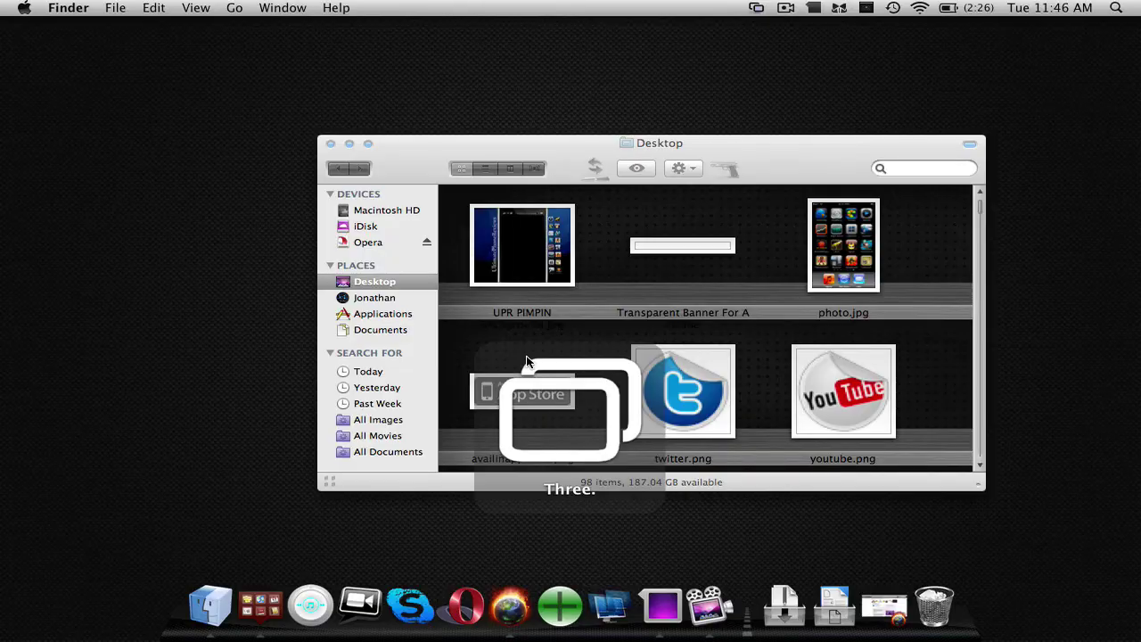
key(ctrl+Left)
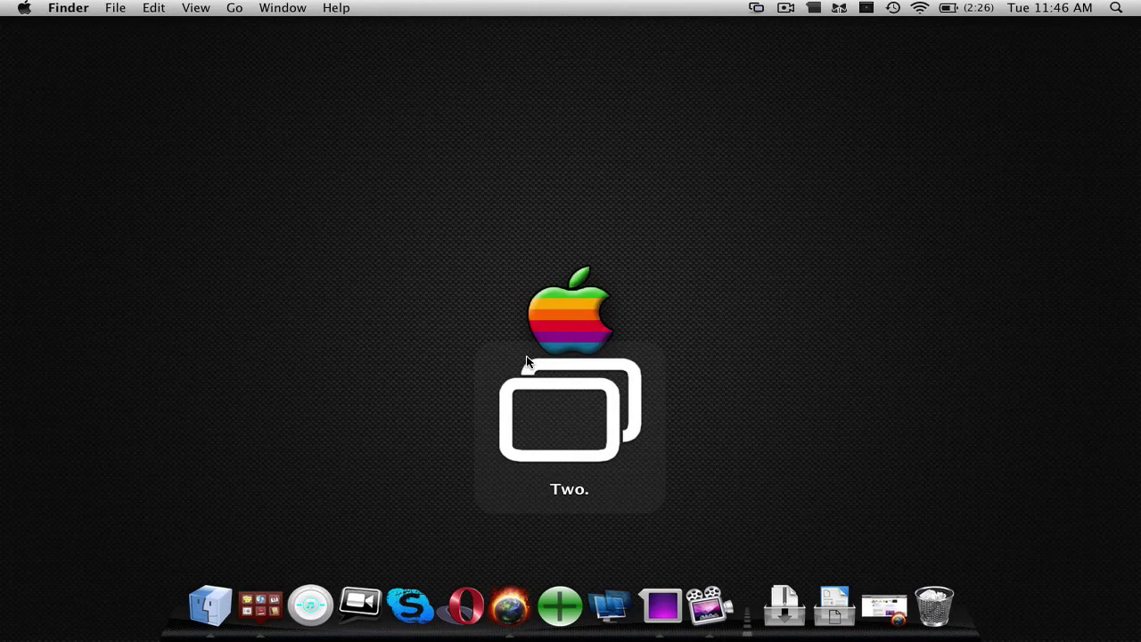
key(ctrl+Left)
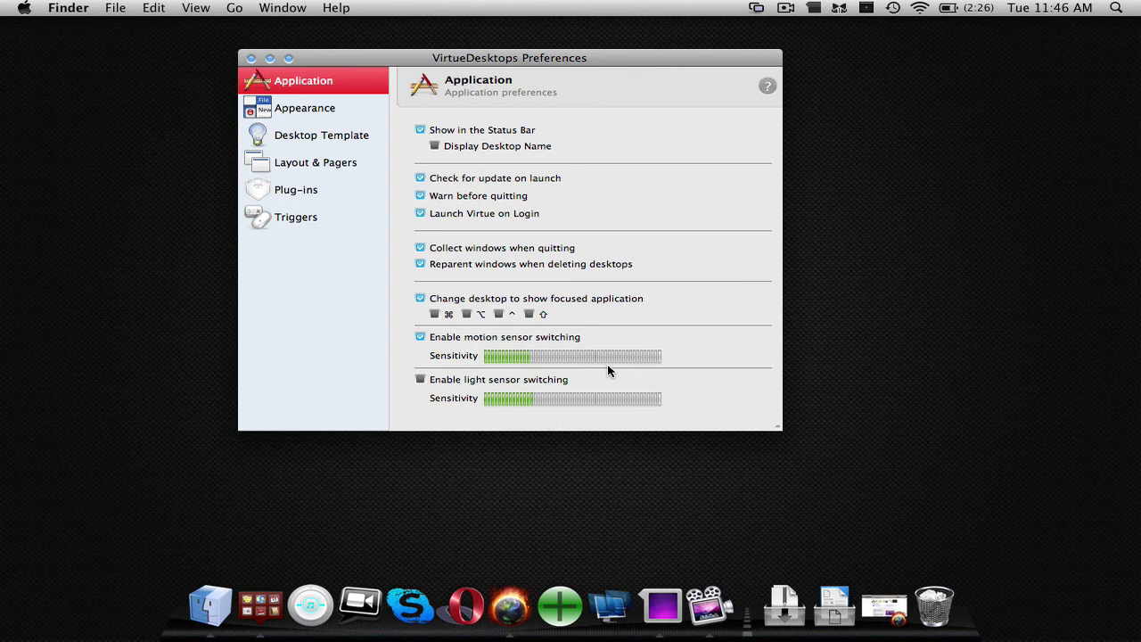
click(595, 360)
click(516, 343)
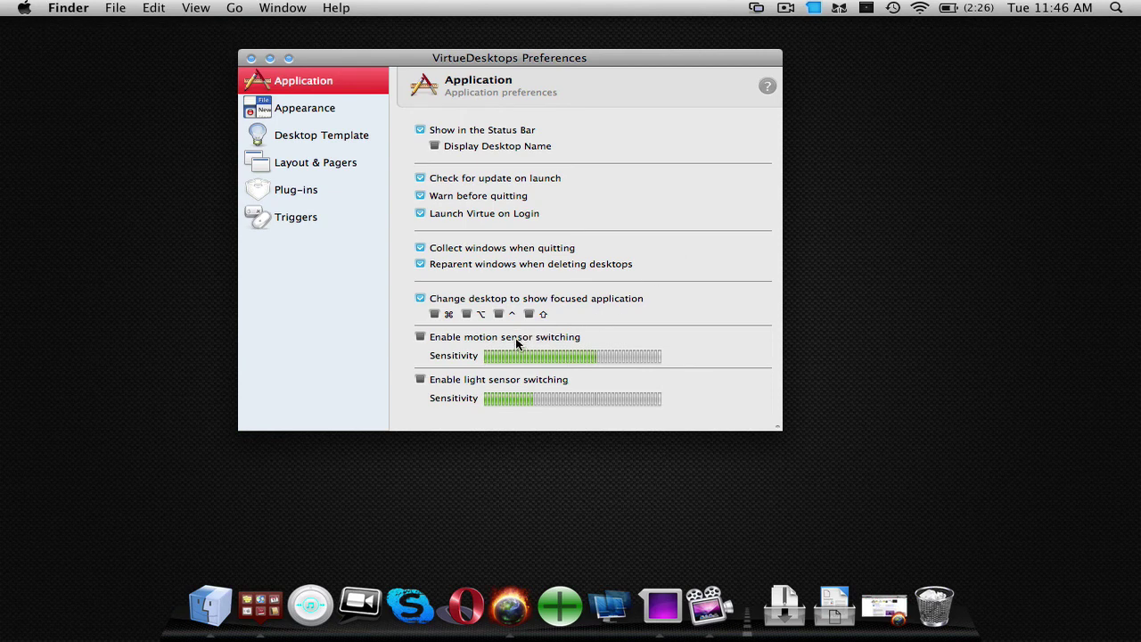